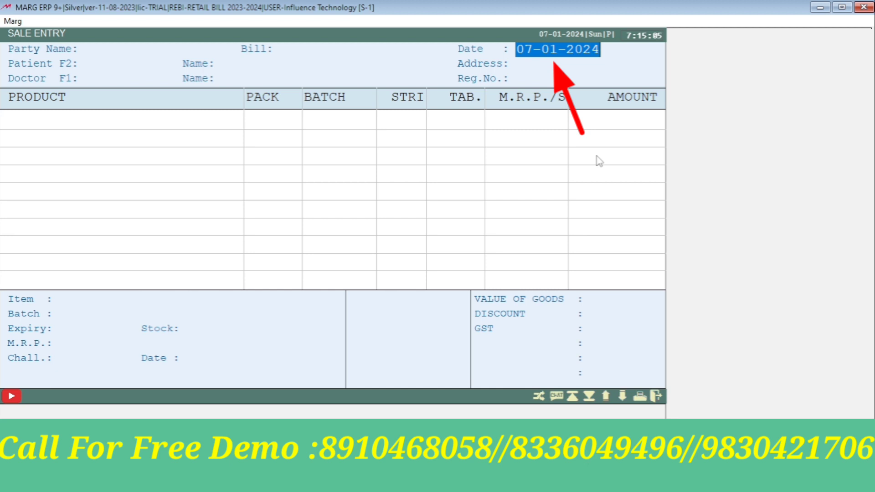
text(08)
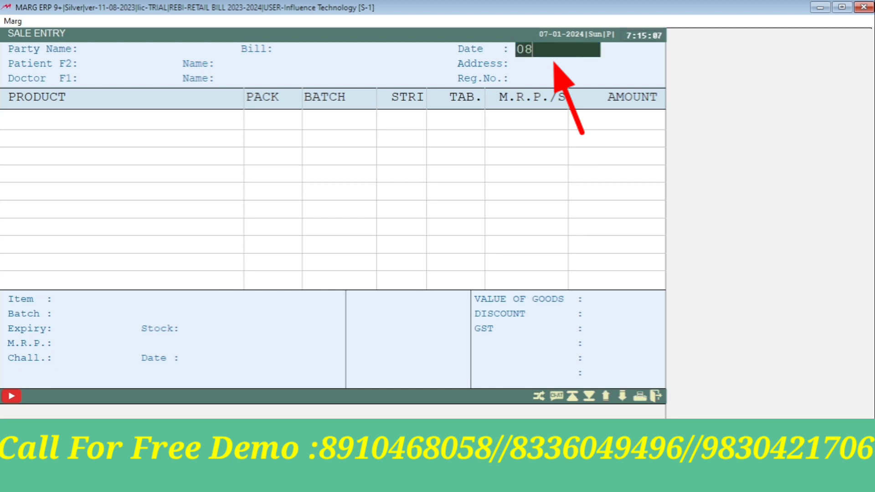
text(01-/)
key(BackSpace)
key(BackSpace)
key(Return)
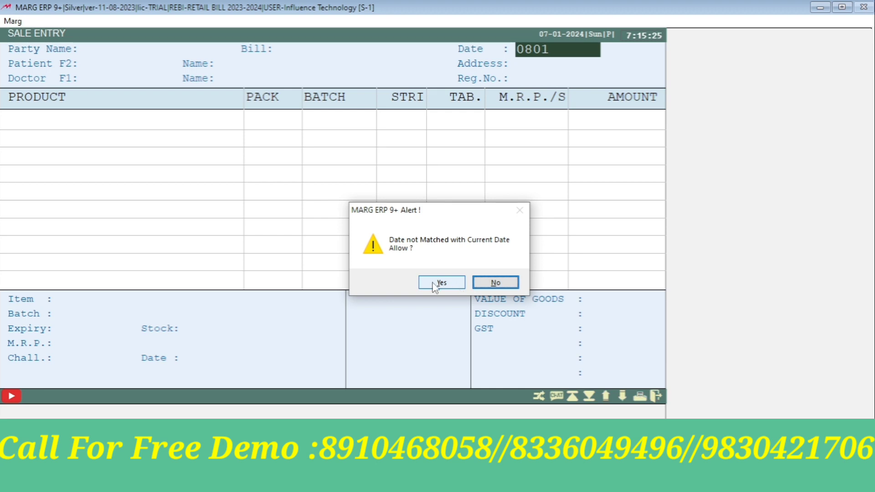
click(496, 282)
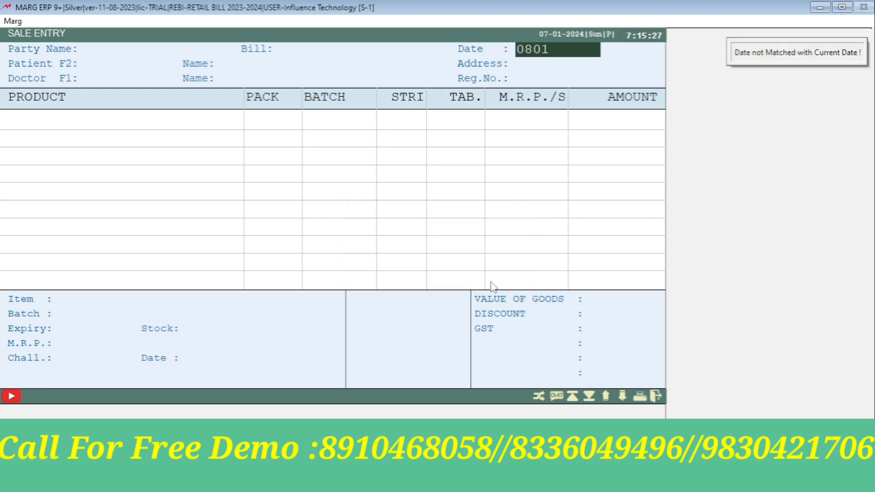
key(Escape)
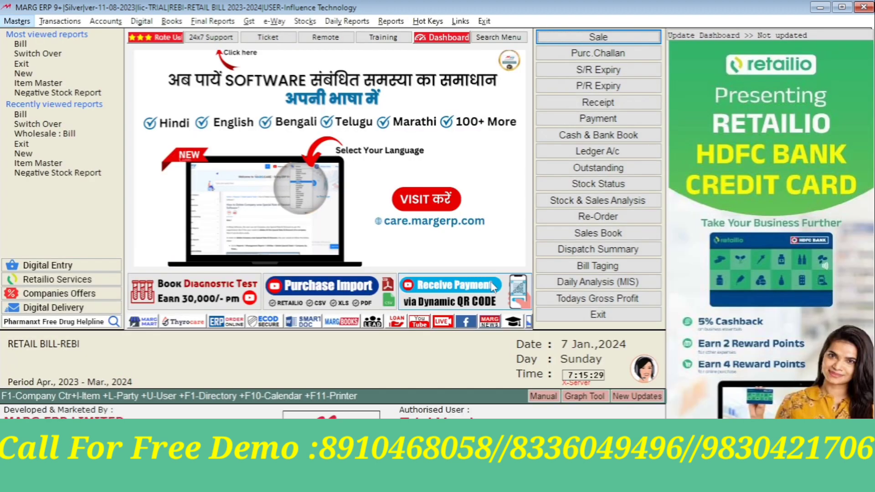
key(alt+r)
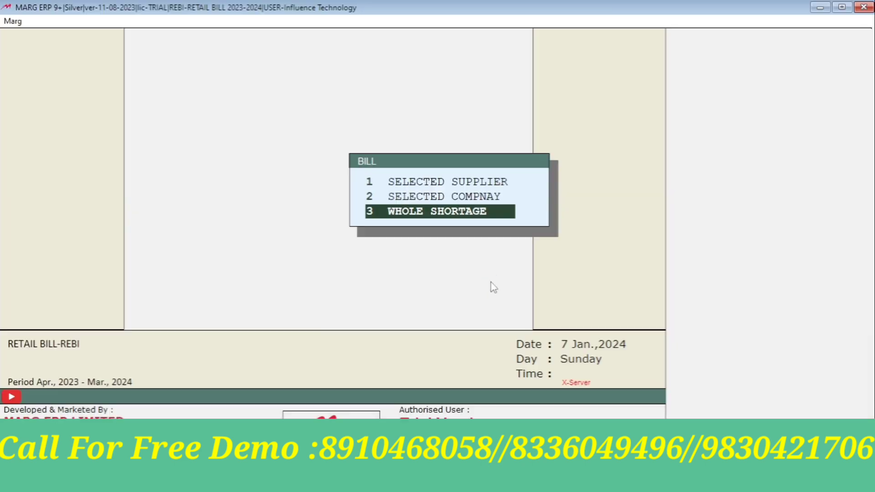
key(Return)
key(Escape)
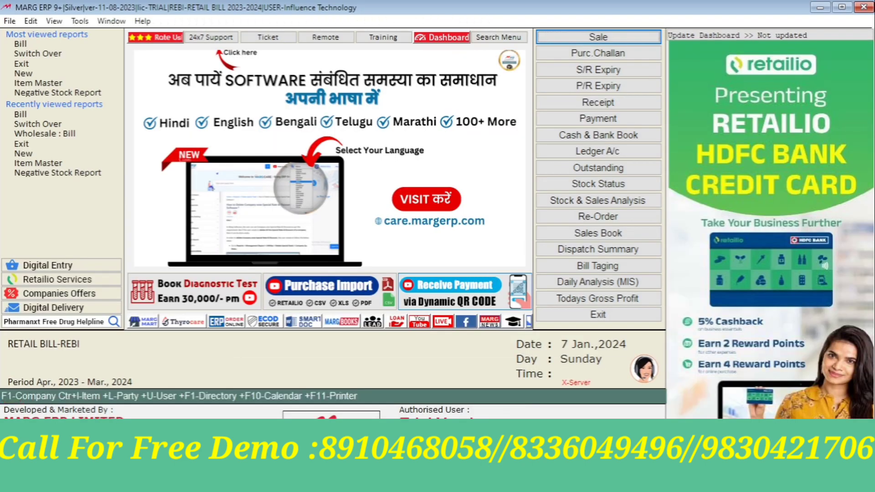
key(alt+n)
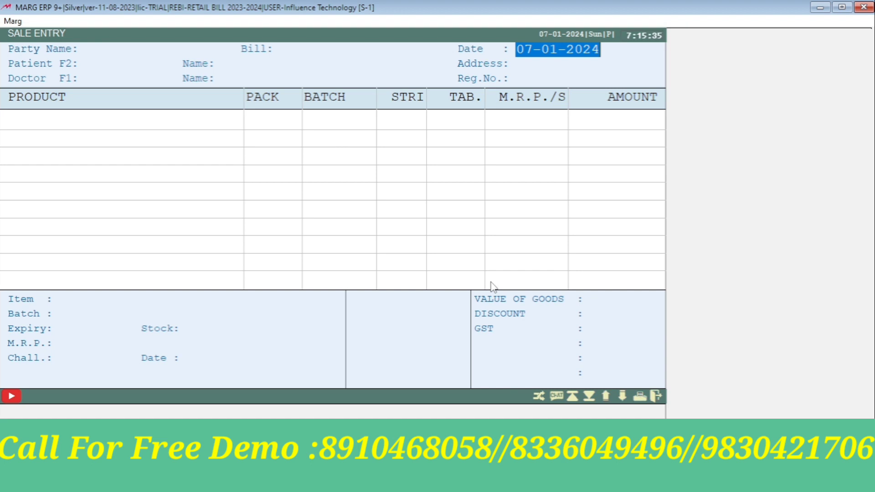
Keep bill date 07-01-2024 and set CASH as the party for bill A000001
key(Return)
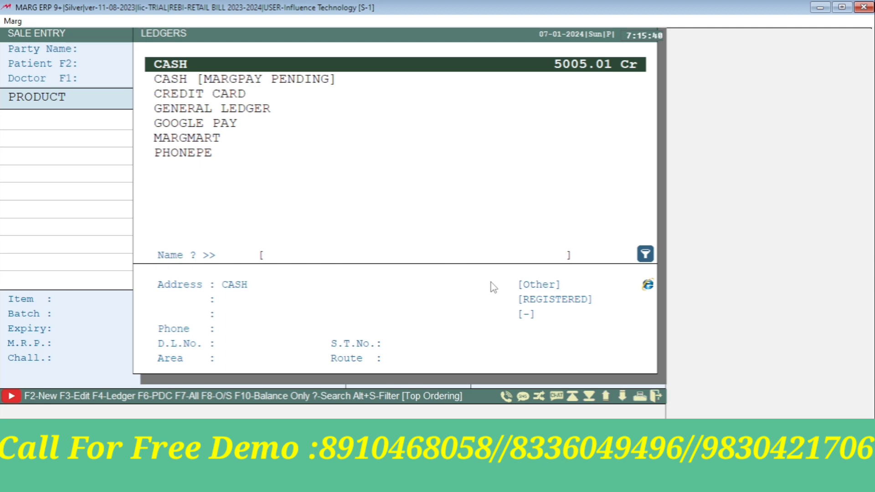
key(Return)
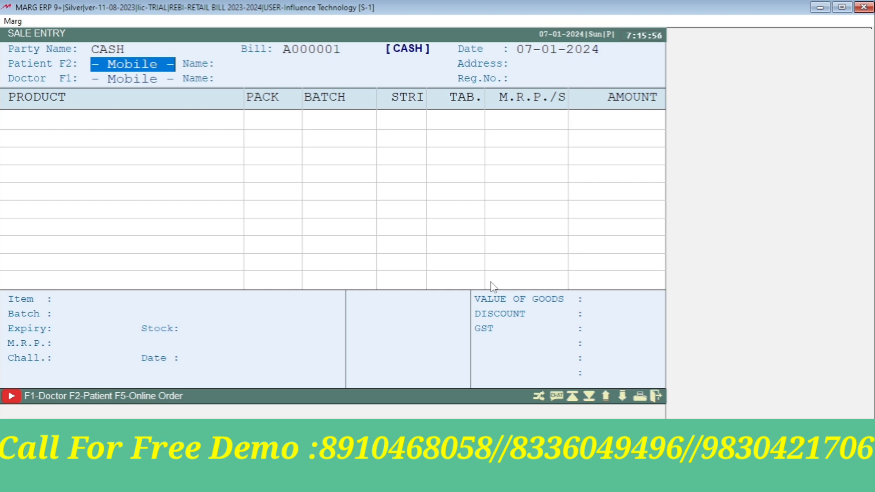
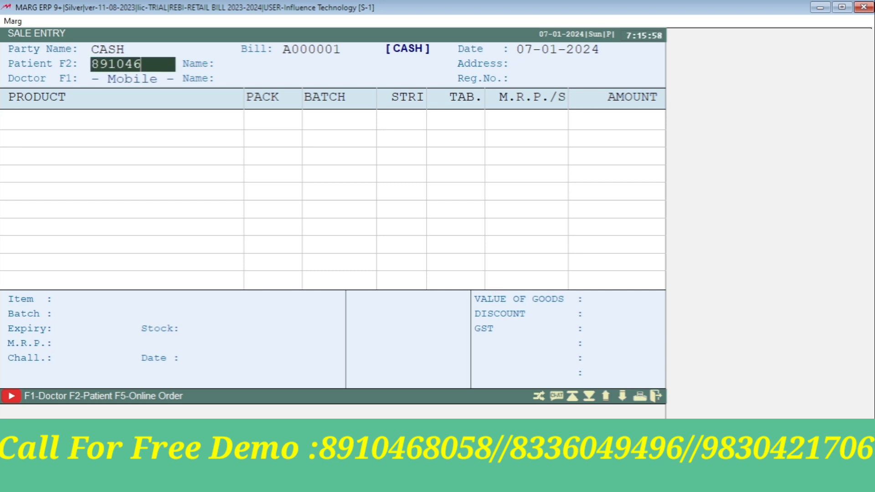
Enter the patient's mobile number and agree to create a new patient record
key(Return)
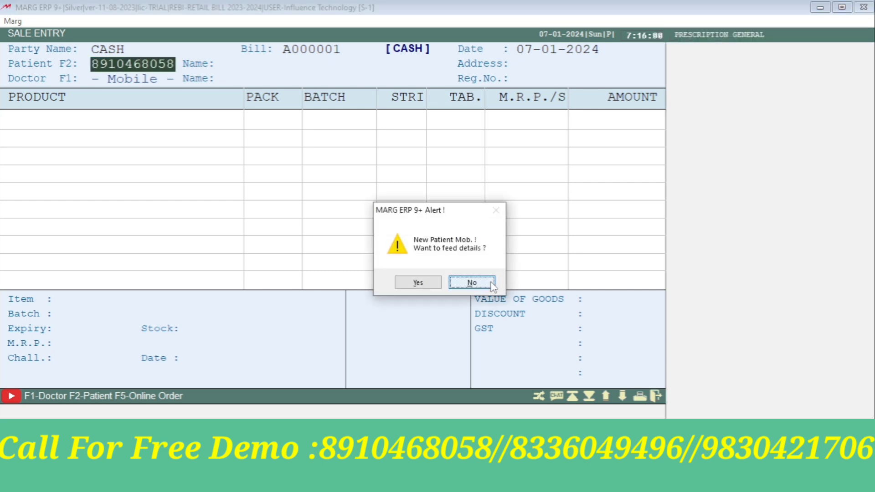
click(431, 284)
key(Return)
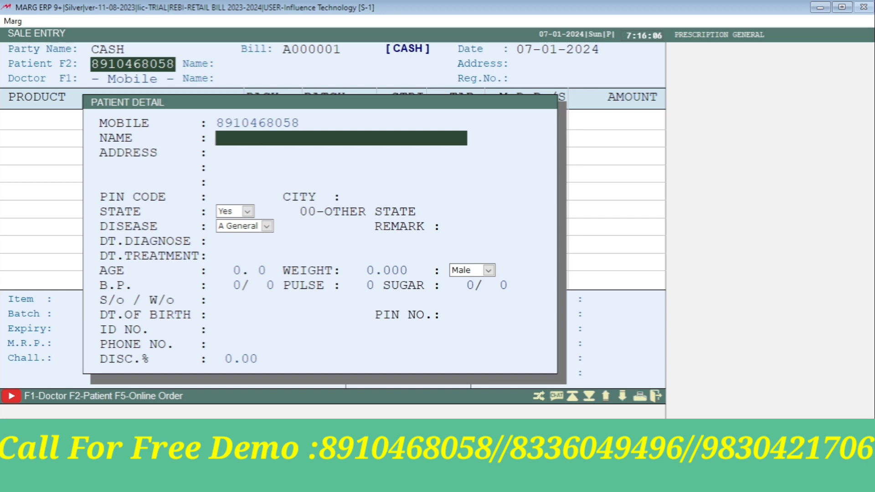
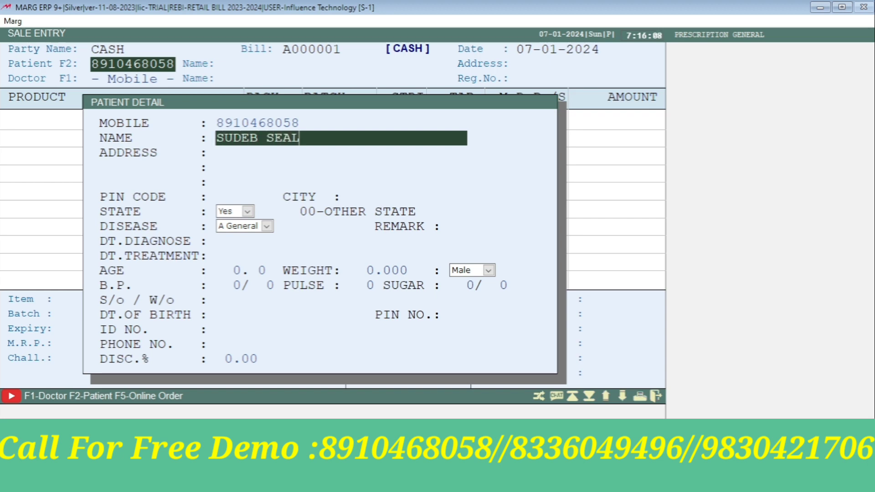
Fill in the patient's name and address and save the details onto the bill
key(Return)
text(K)
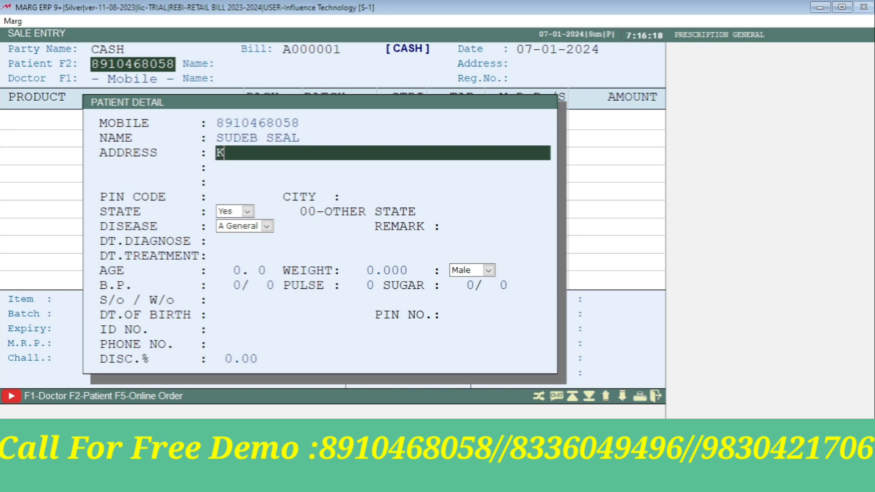
text(ALYANI)
key(Return)
key(Return)
key(Return)
key(Return)
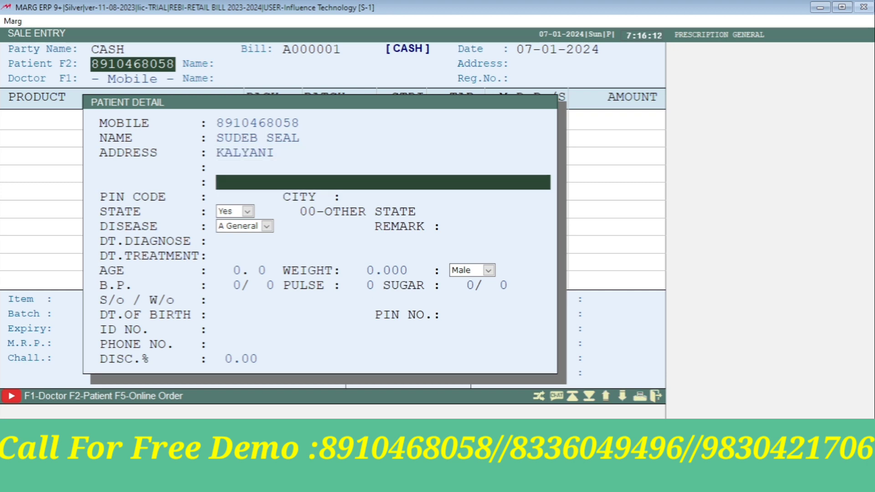
key(Return)
key(Return)
key(Return)
key(Return)
key(Return)
key(Return)
key(Return)
key(Return)
key(Return)
key(Return)
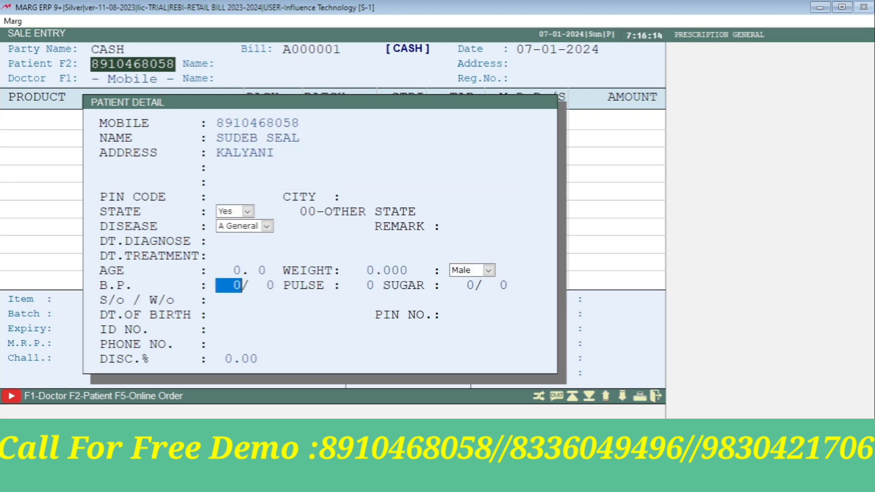
key(Return)
key(Return)
key(Return)
key(Return)
key(Return)
key(Return)
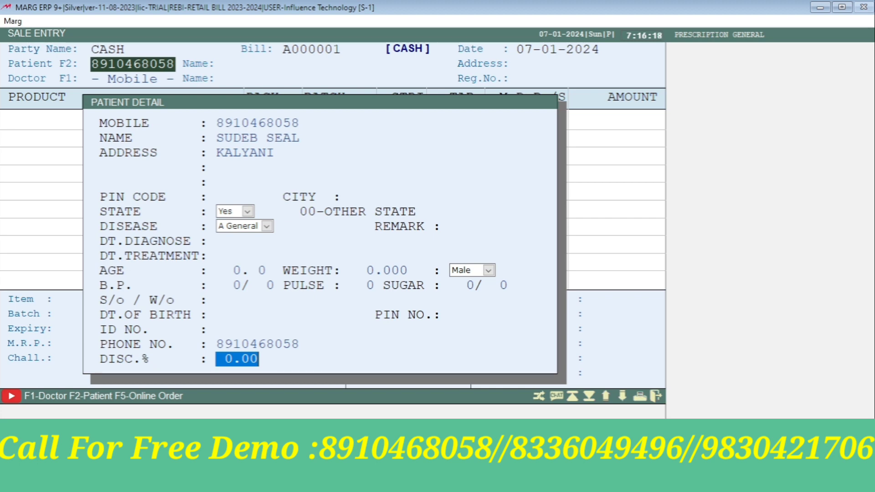
key(Return)
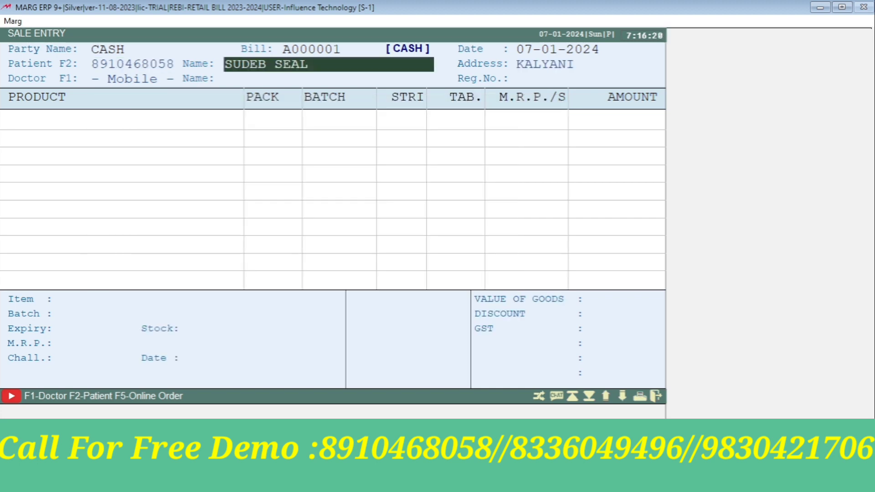
key(Return)
key(Return)
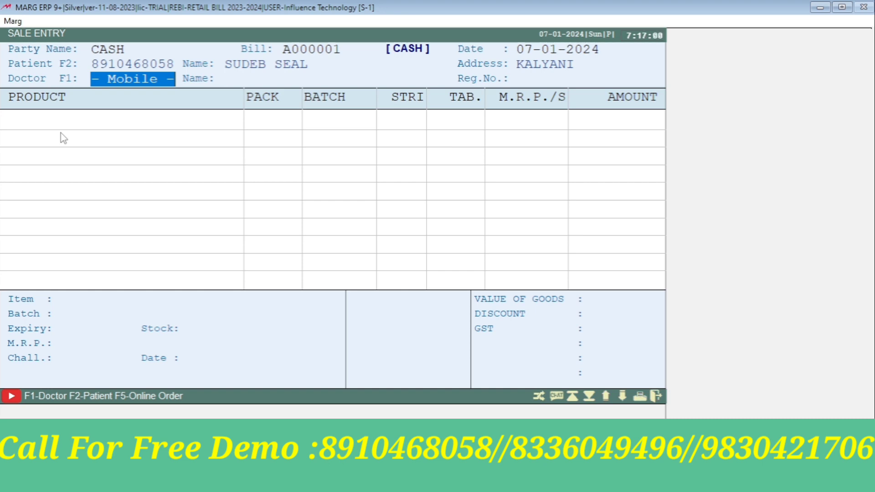
Create new doctor SS and enter the doctor's full name, correcting a typo
text(SS)
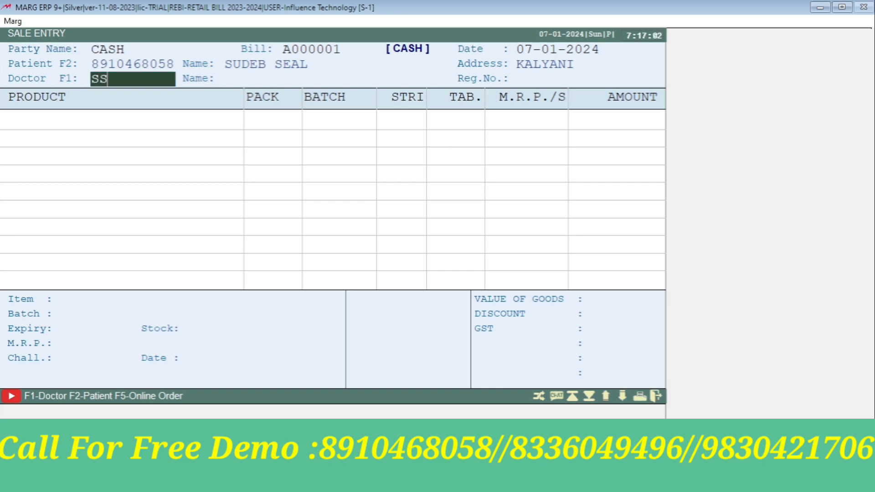
key(Return)
key(Return)
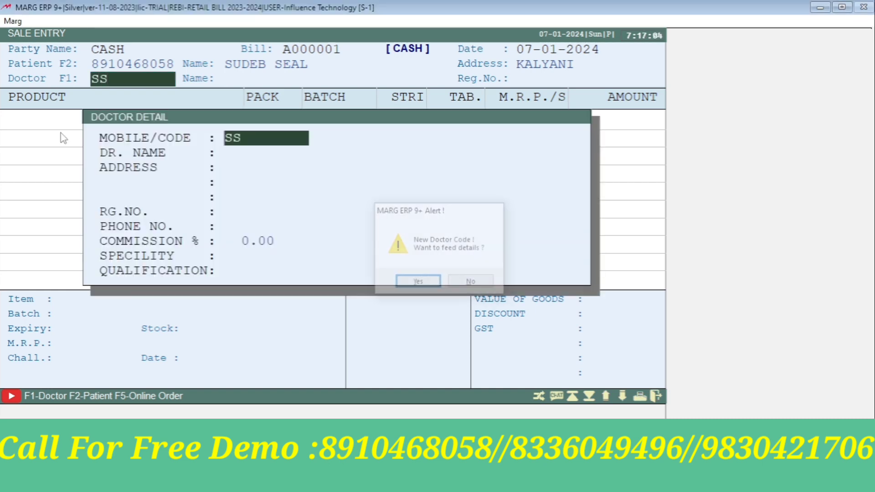
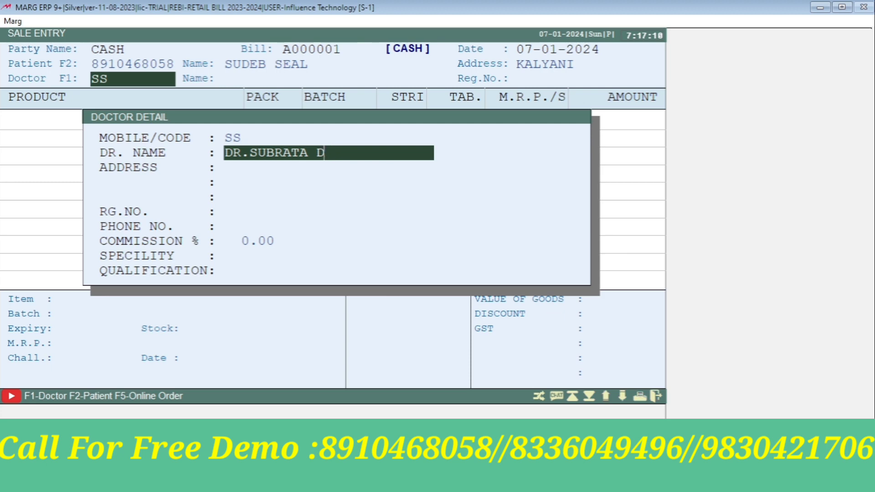
key(F12)
key(Escape)
key(Up)
key(Down)
key(Right)
key(Right)
key(Right)
key(Right)
key(Right)
key(Right)
key(Right)
key(Right)
key(Right)
key(Right)
key(Right)
key(Delete)
key(Return)
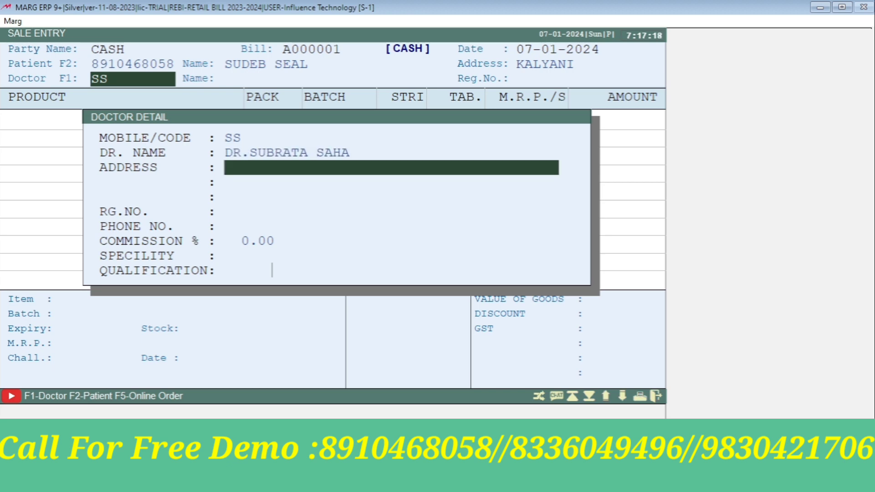
key(Return)
key(Return)
key(Return)
Enter the doctor's registration number and save the doctor onto the bill
text(12)
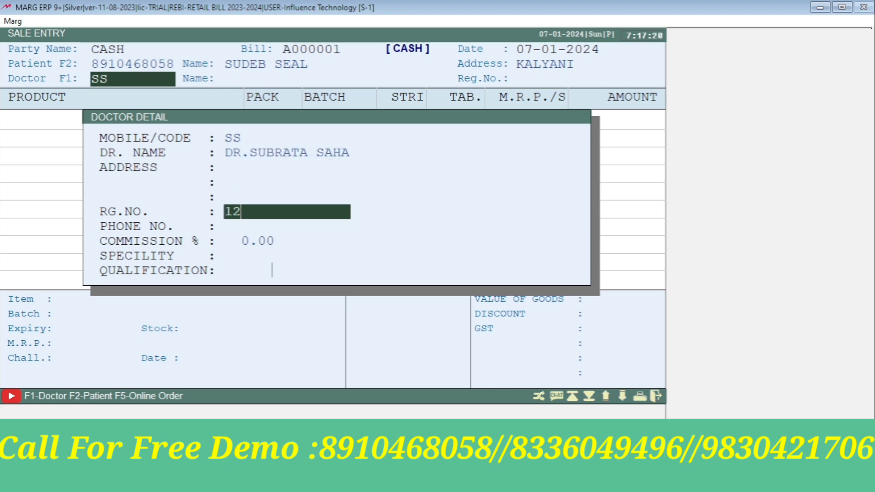
text(3654)
key(Return)
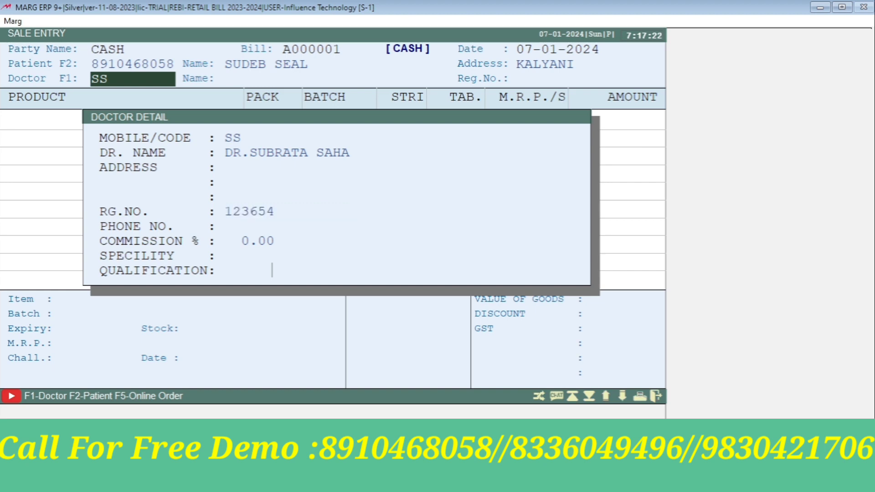
key(Return)
key(Return)
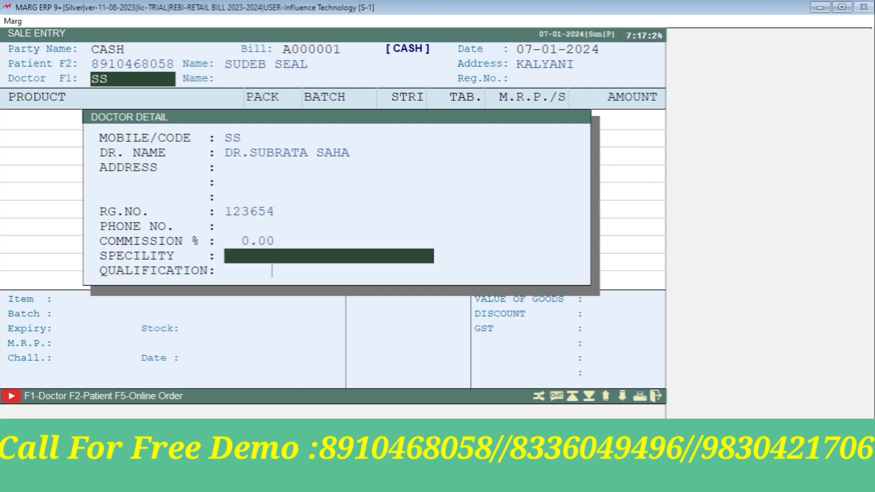
key(Up)
key(Return)
key(Return)
key(Return)
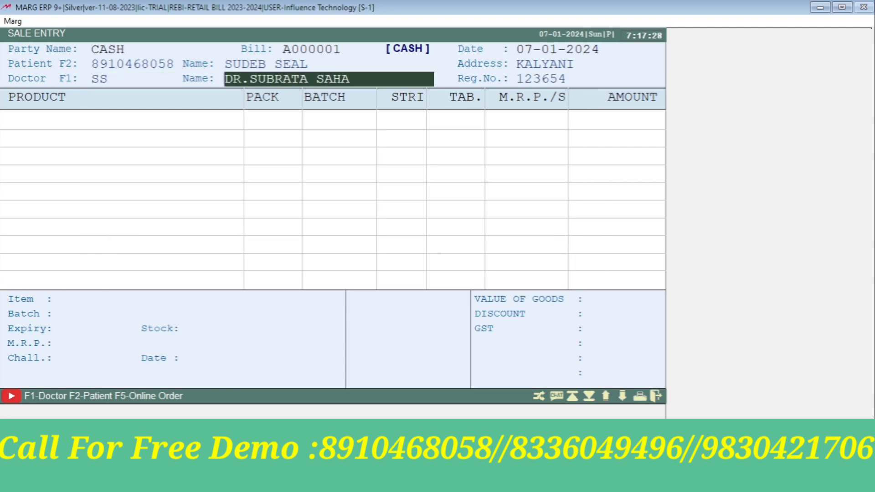
key(Return)
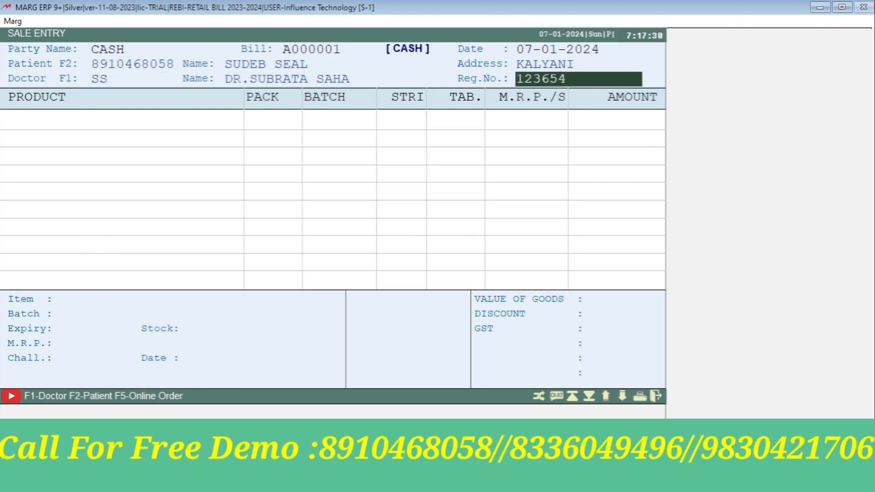
key(Return)
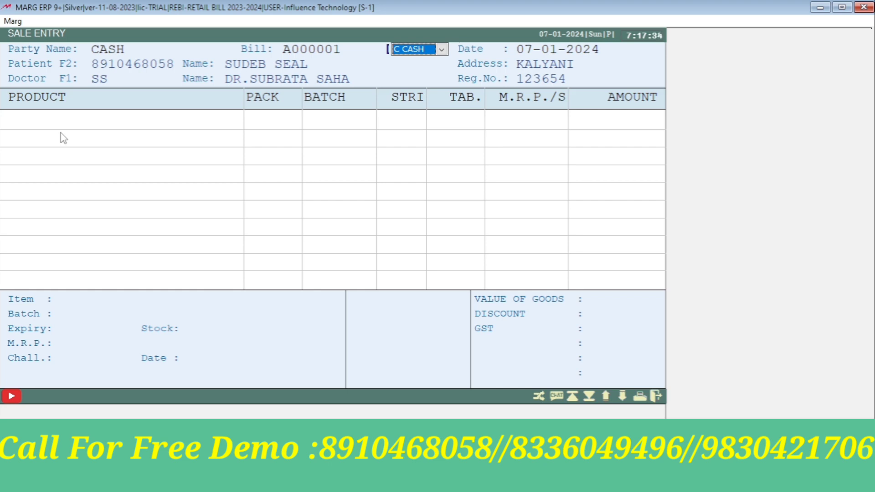
Confirm the cash bill and browse the items list from General Item down to RANTAC
key(Return)
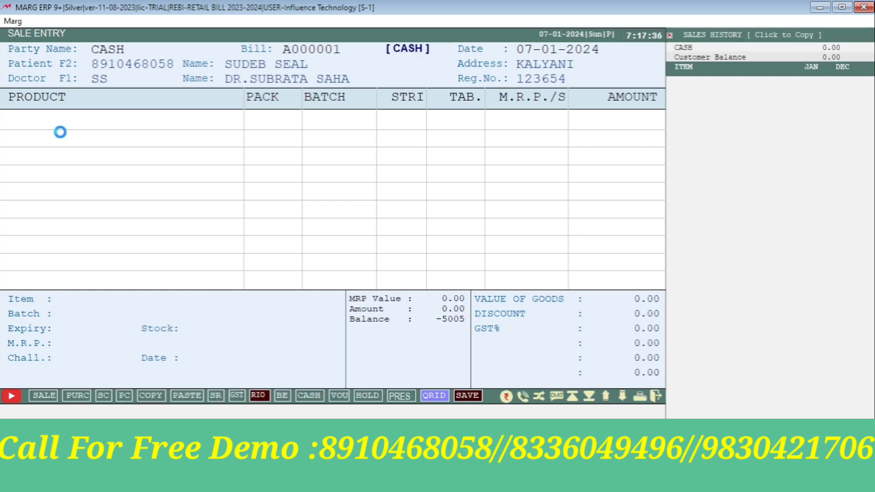
key(Return)
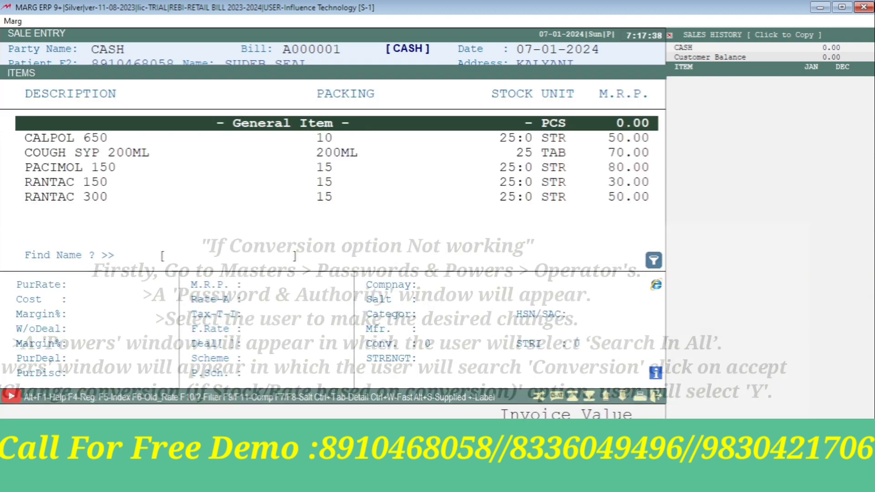
key(Down)
key(Down)
key(Down)
key(Down)
key(Down)
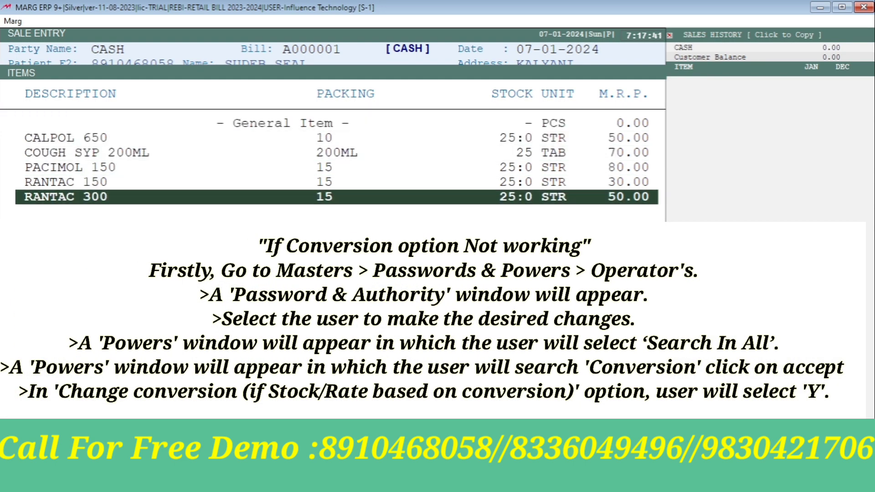
key(Up)
key(Up)
key(Up)
key(Up)
key(Up)
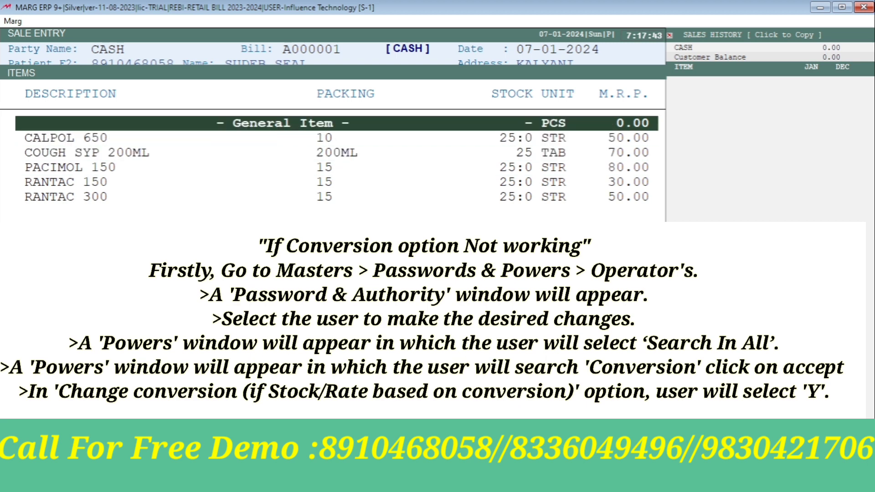
key(Down)
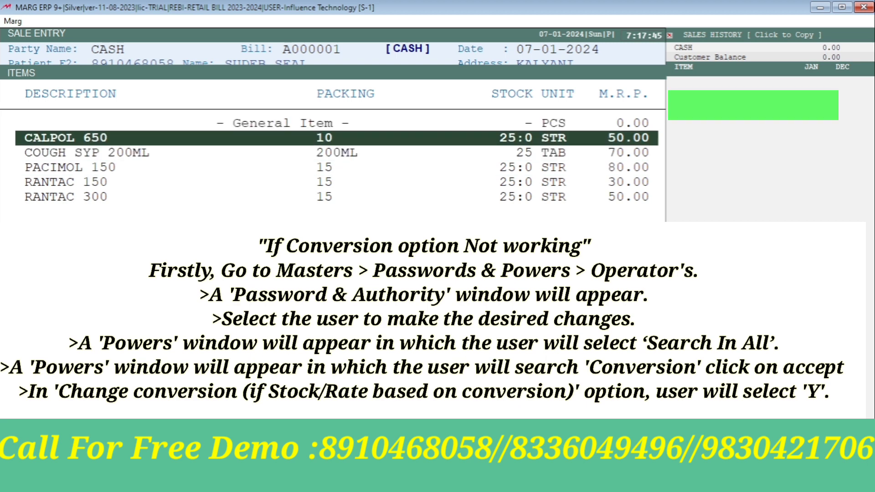
key(Down)
key(Down)
key(Down)
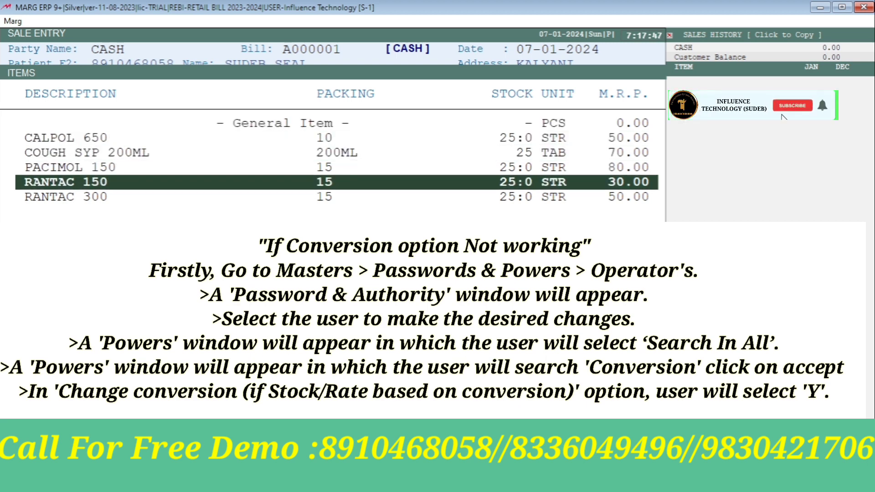
key(Down)
Return to PACIMOL 150 and open its product record for modification
key(Up)
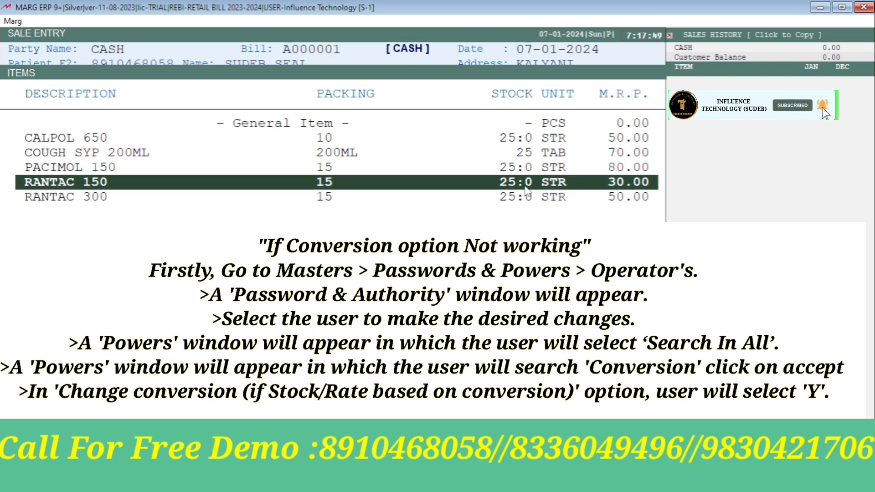
key(Up)
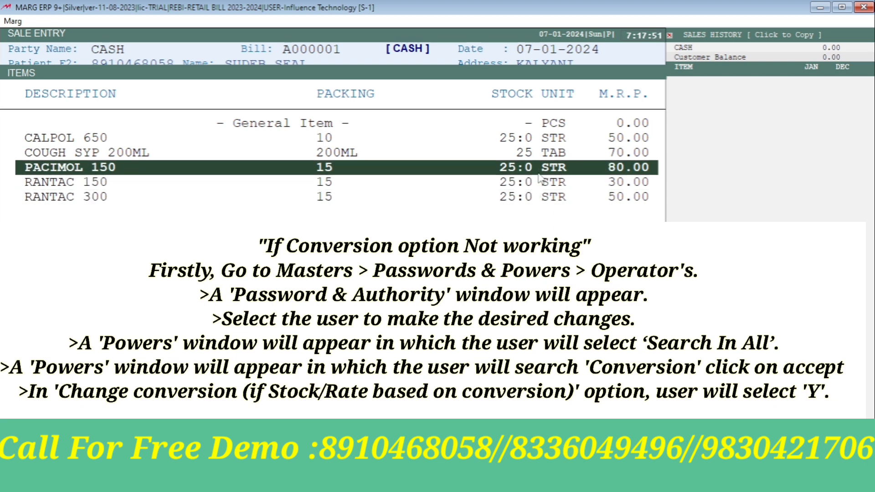
key(Down)
key(Up)
key(Up)
key(Down)
key(Down)
key(Down)
key(Up)
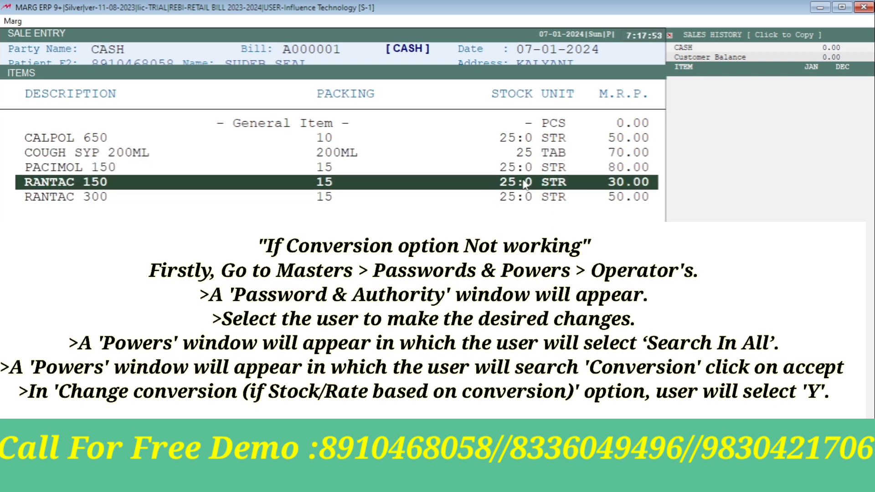
key(Up)
key(F3)
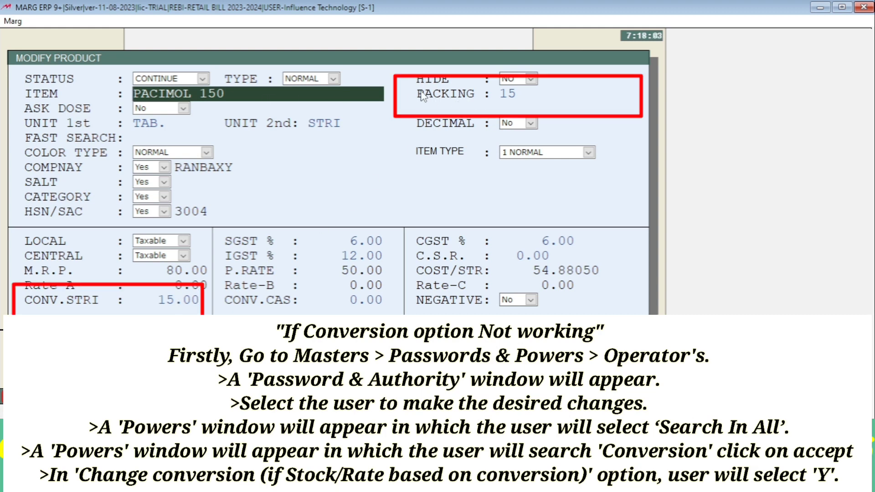
Check PACIMOL 150's packing 15 and strip conversion 15.00, then leave the record
click(524, 95)
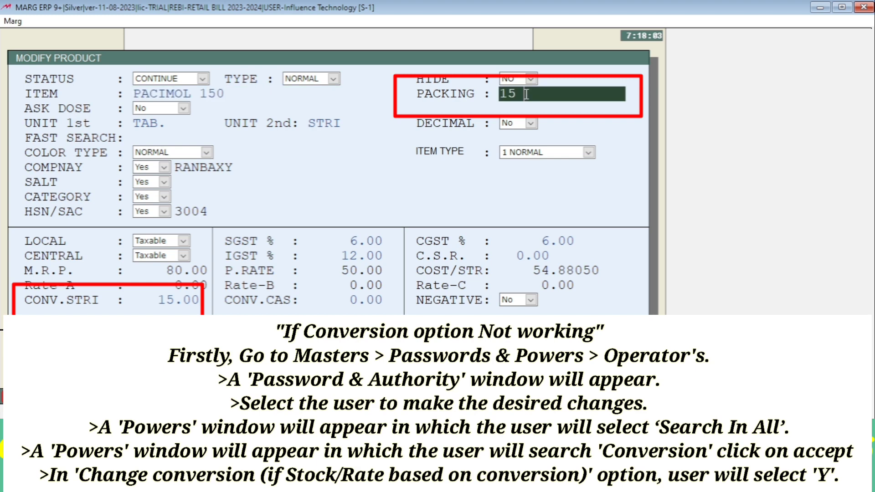
click(163, 304)
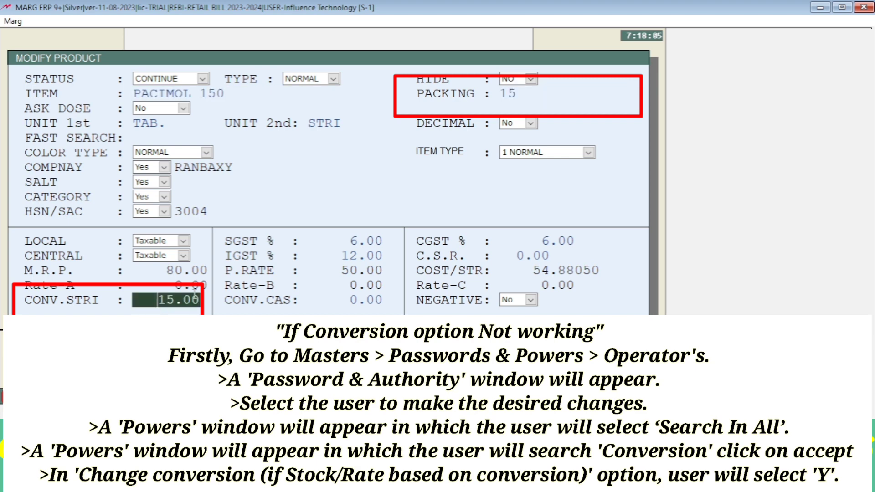
click(515, 94)
click(177, 304)
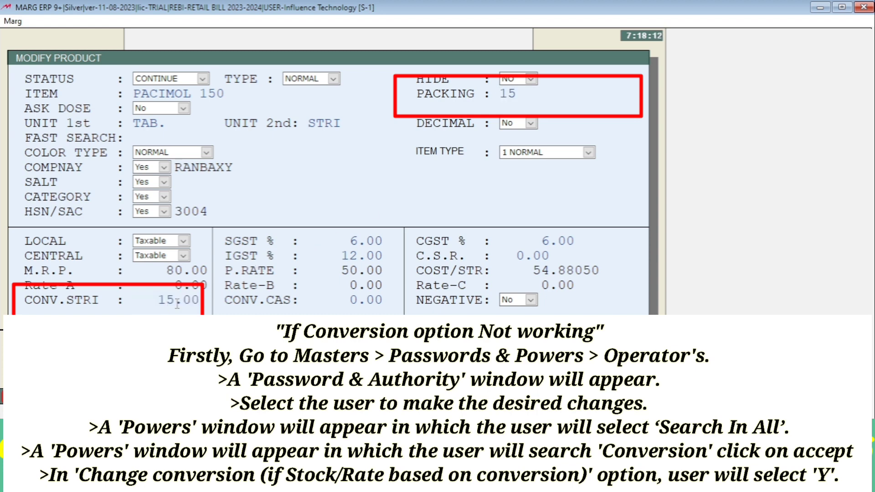
key(Escape)
Exit PACIMOL 150 without saving and open COUGH SYP 200ML's product record
key(Return)
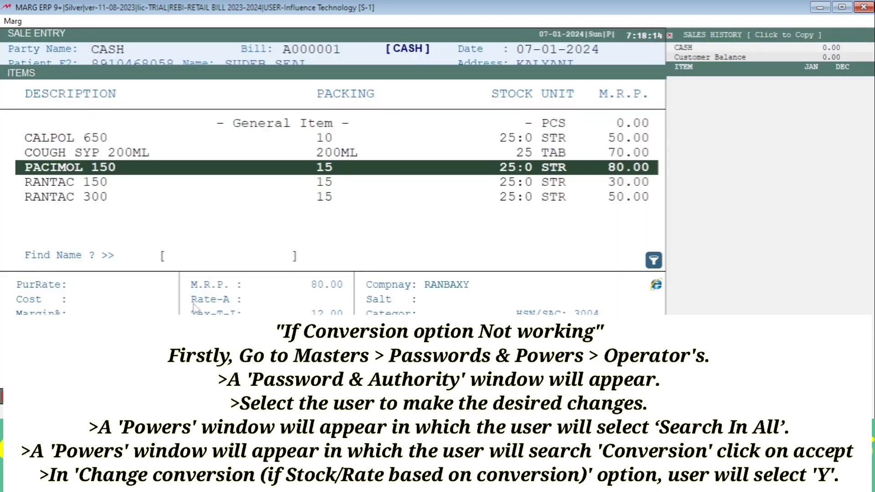
key(Up)
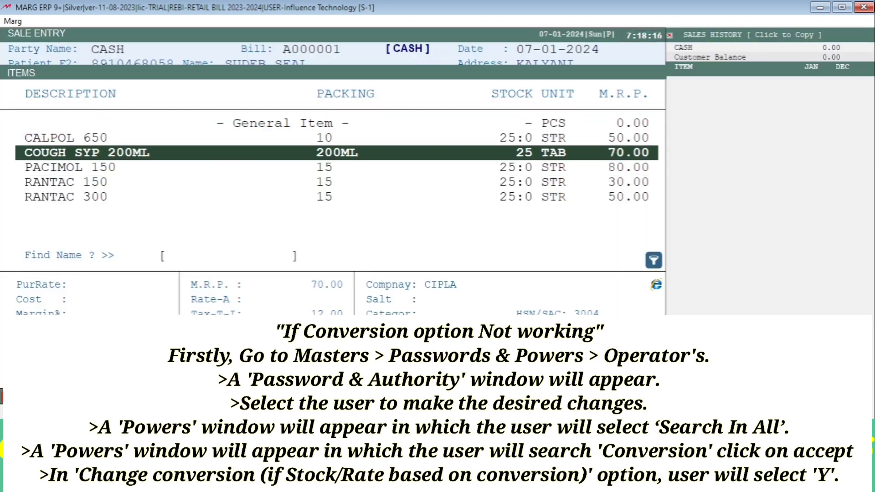
key(ctrl+Return)
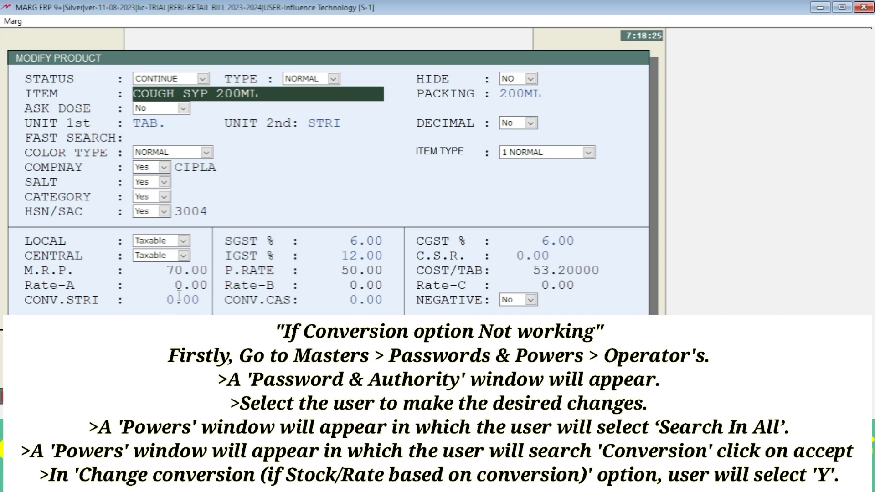
Close COUGH SYP 200ML's record unsaved and start a new product entry
key(Escape)
key(Right)
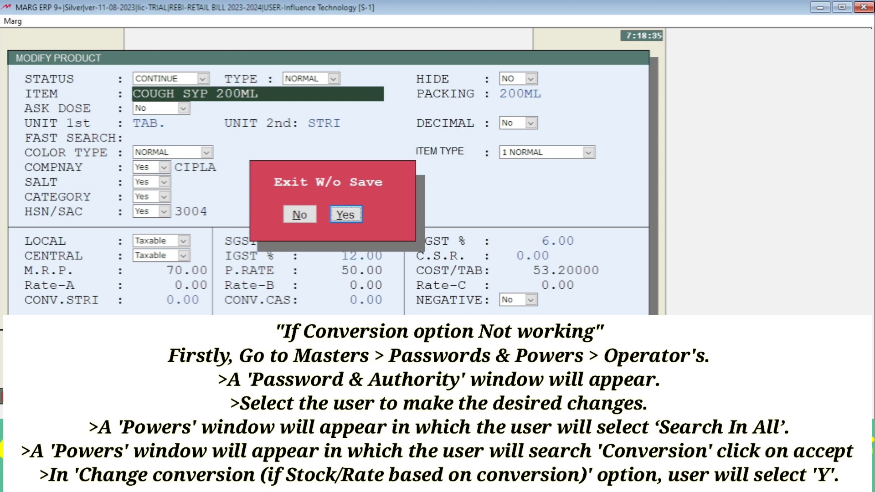
key(n)
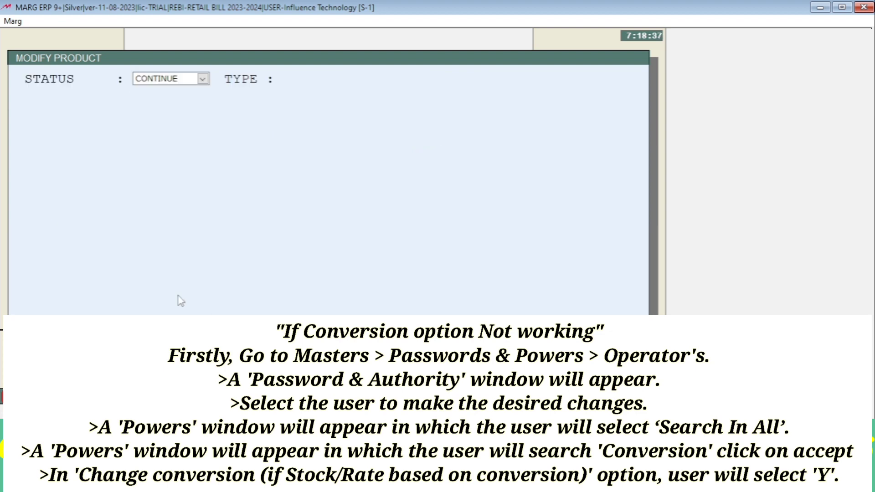
key(Escape)
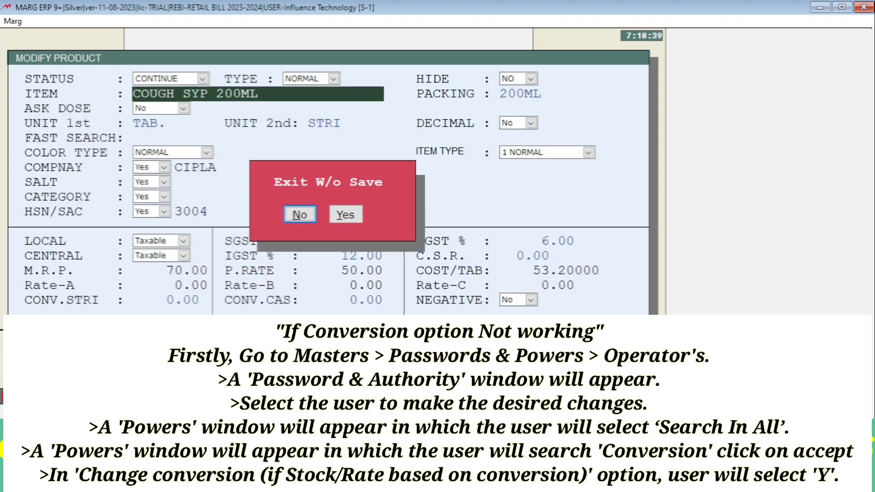
key(y)
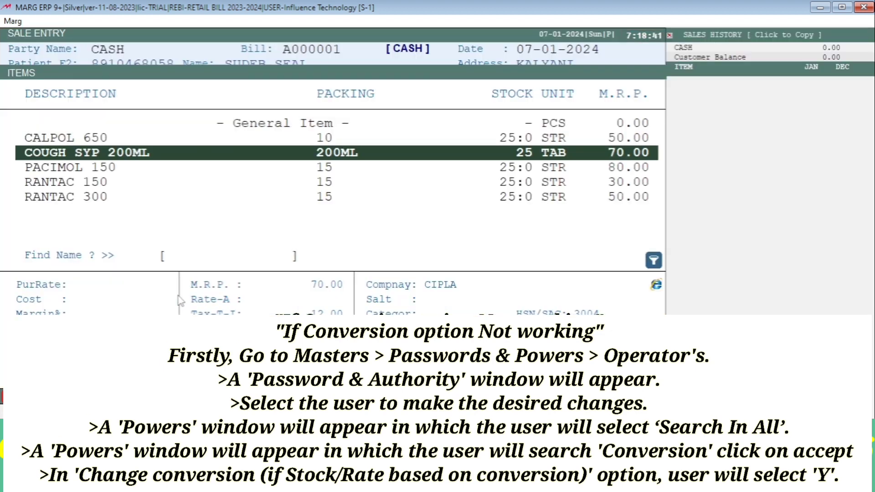
key(F2)
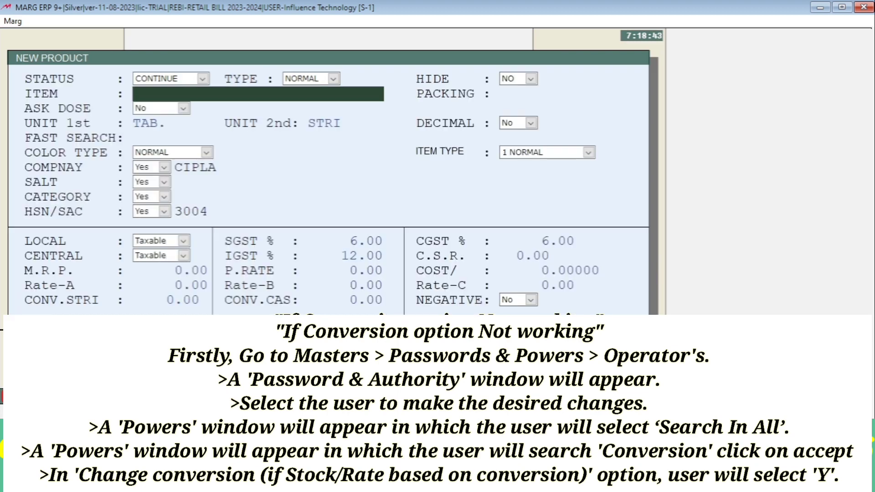
Create product DOLO 300 with packing 15 and strip conversion 15.00, and save it
text(DOLO 300)
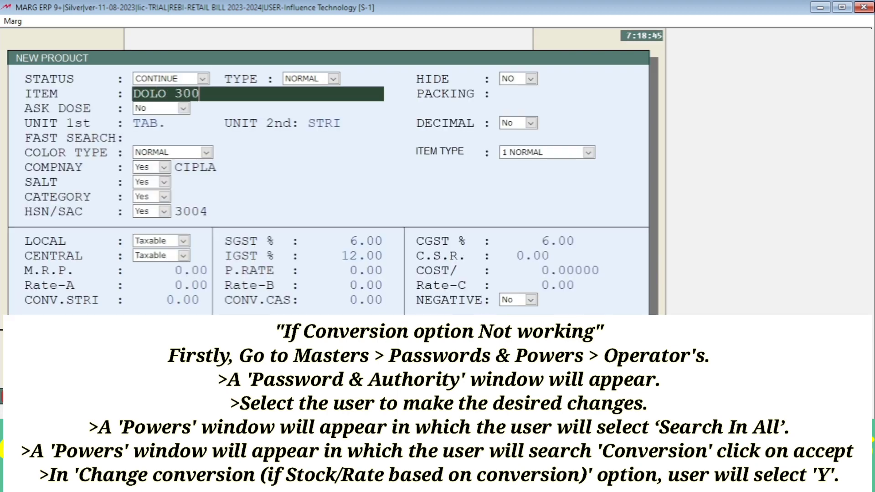
key(Return)
text(15)
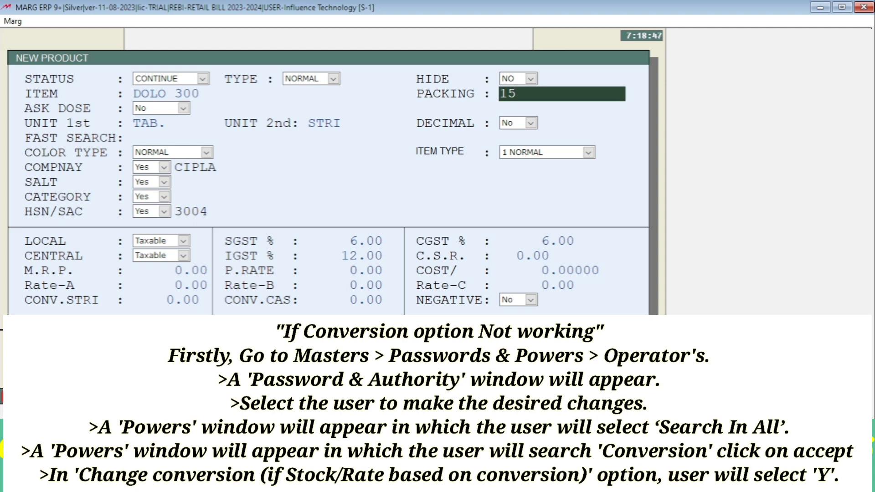
key(Return)
key(Return)
key(Return)
key(Return)
key(Return)
key(Return)
key(Return)
key(Return)
key(Return)
key(Return)
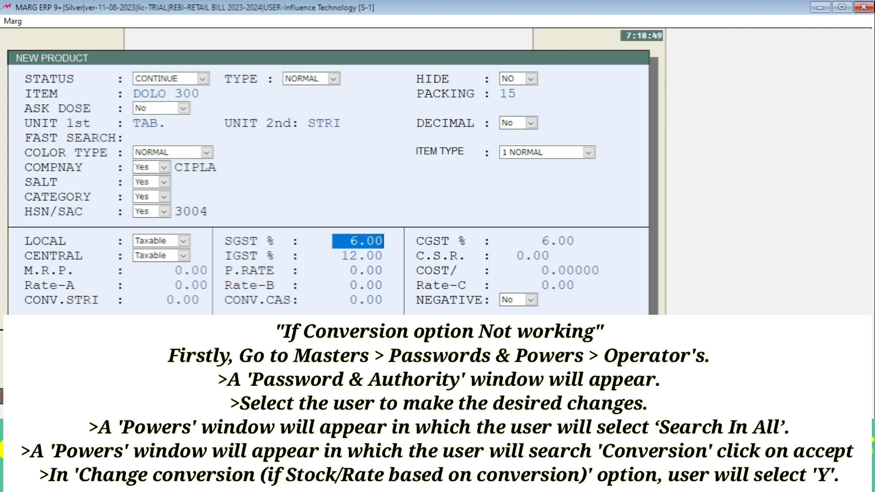
key(Return)
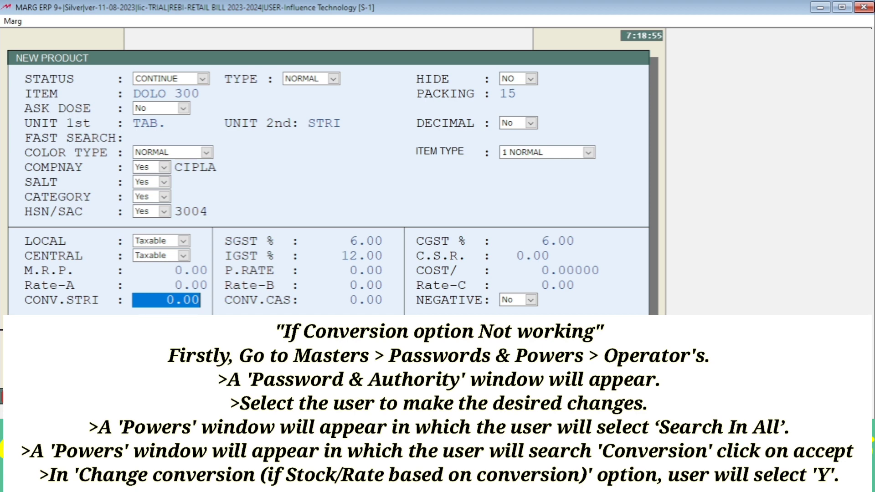
text(15 .)
key(Return)
key(Return)
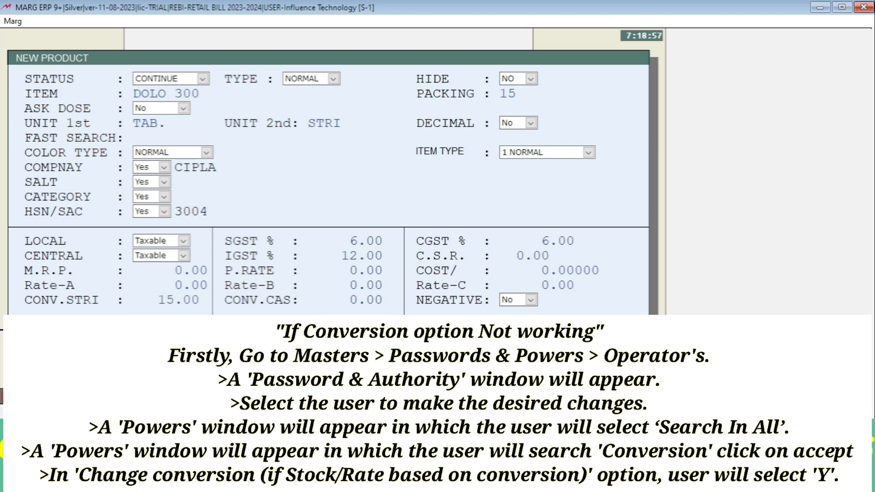
key(Return)
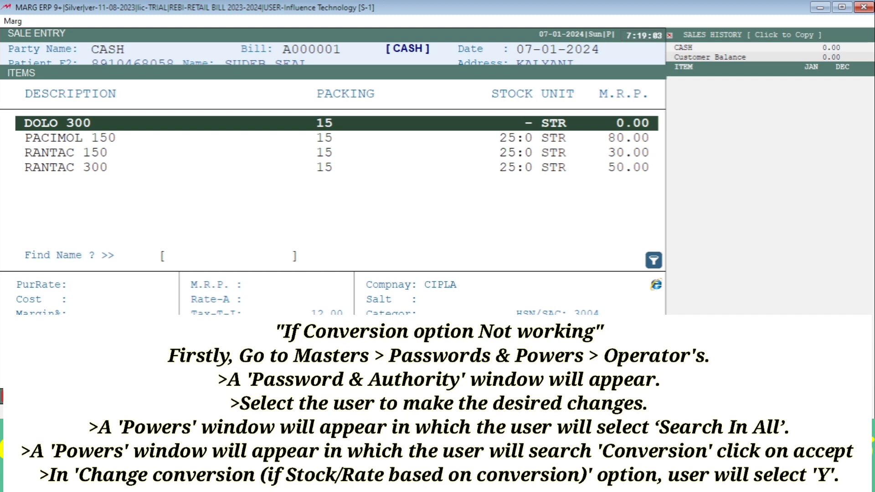
Add one strip of CALPOL 650, batch 1254, to the sale bill
key(Escape)
key(Return)
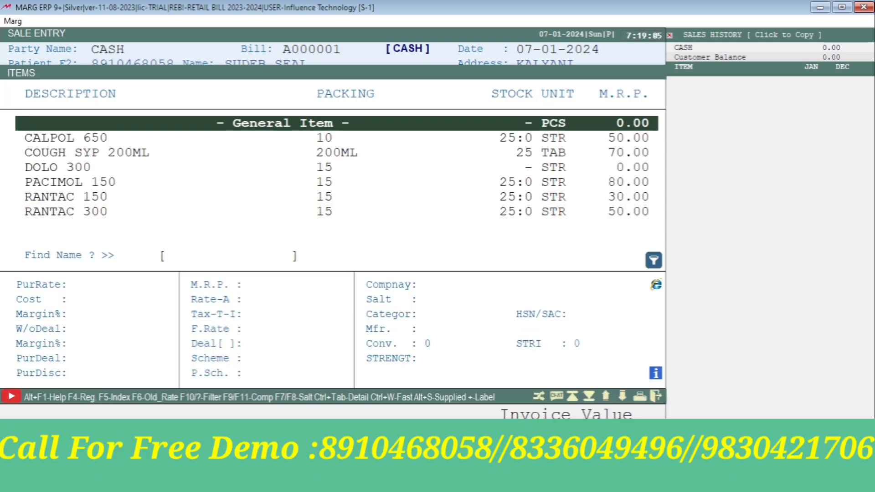
key(Down)
key(Return)
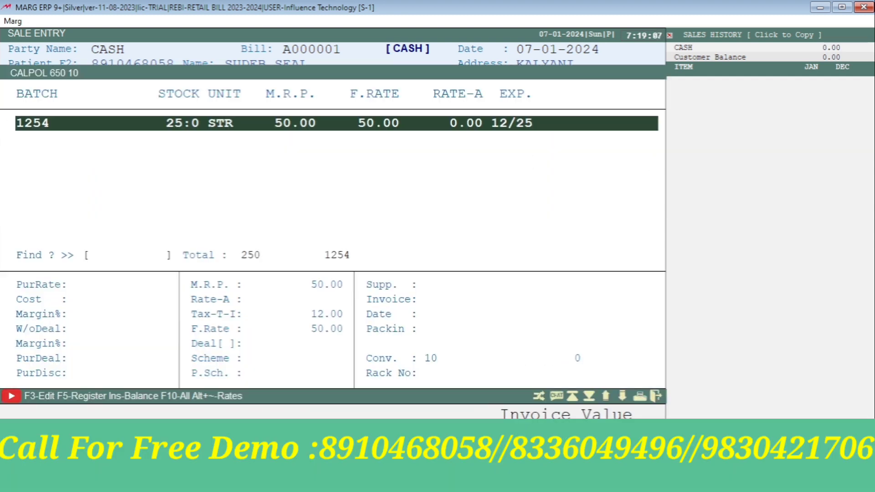
key(Return)
text(1)
key(Return)
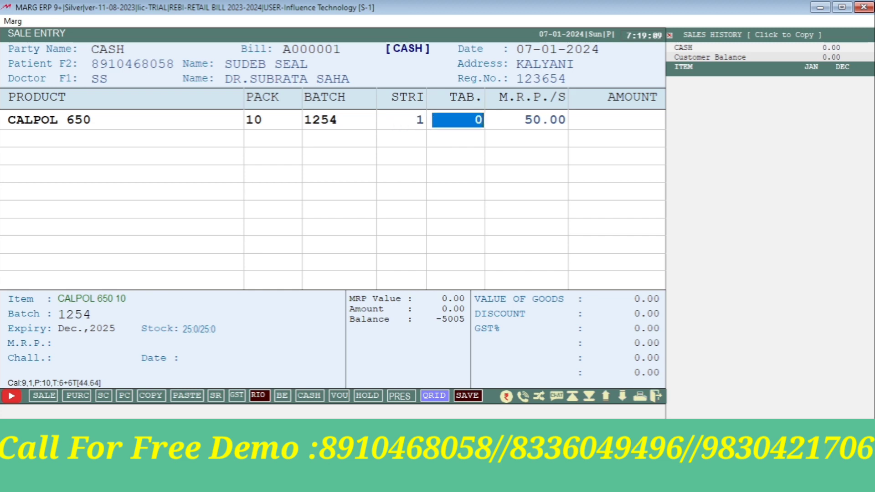
key(Return)
key(Return)
Add one strip of PACIMOL 150 and five tablets of RANTAC 150, bringing the total to 140.00
key(Return)
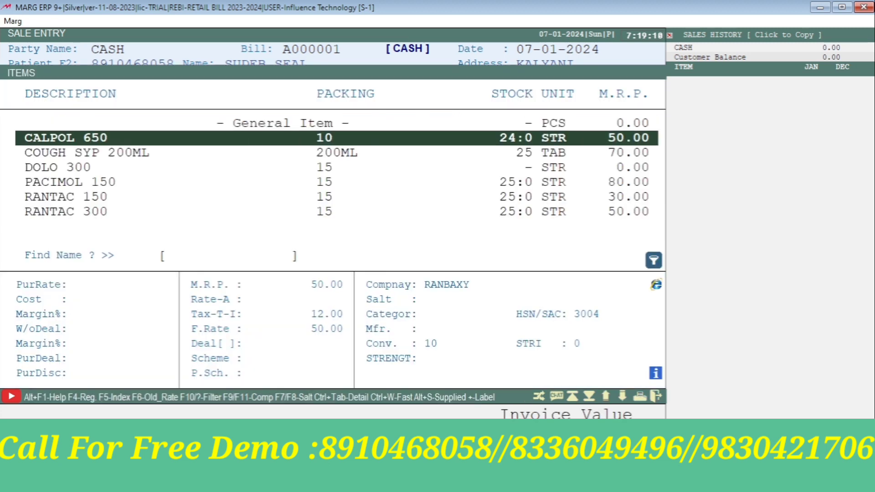
key(Down)
key(Down)
key(Down)
key(Return)
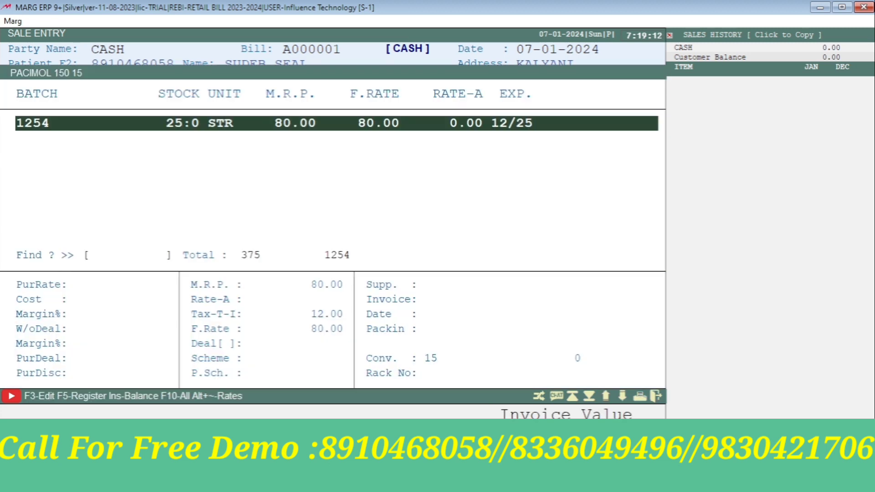
key(Return)
key(Left)
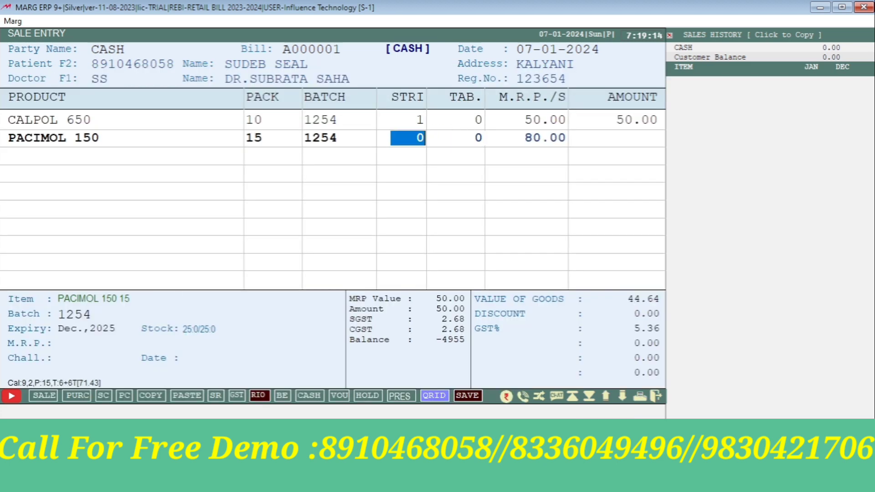
text(1)
key(Return)
key(Return)
key(Return)
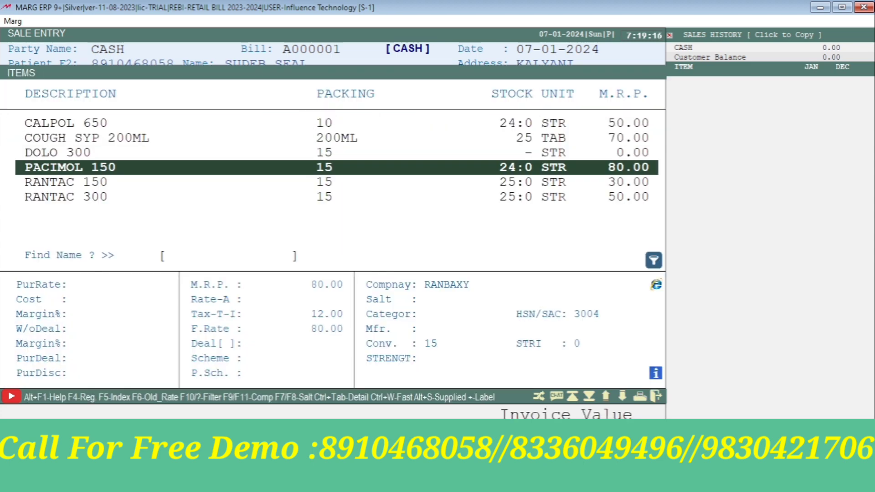
key(Down)
key(Return)
key(Return)
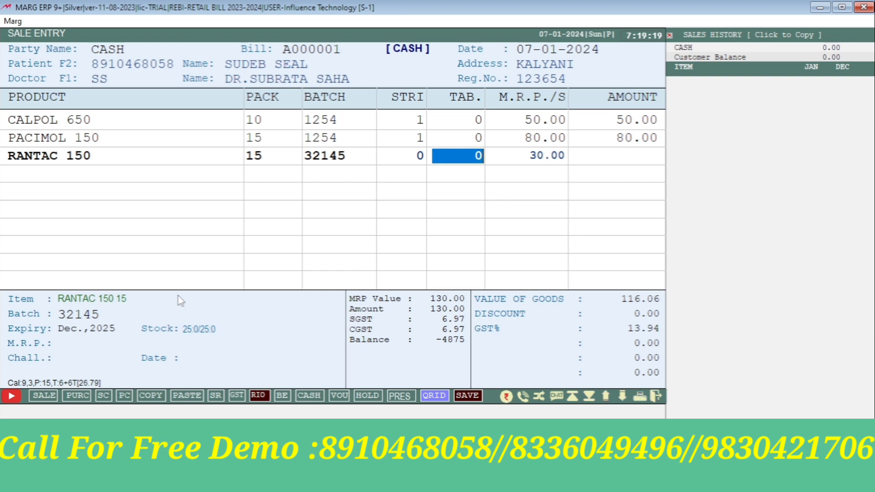
text(5)
key(Return)
key(Return)
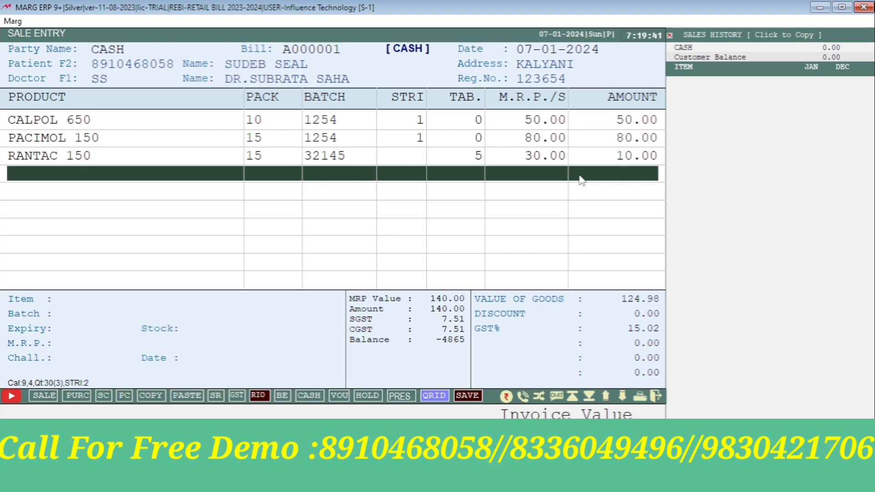
Apply a 15% bill discount of 21.00, lowering the total from 140.00 to 119.00
key(Escape)
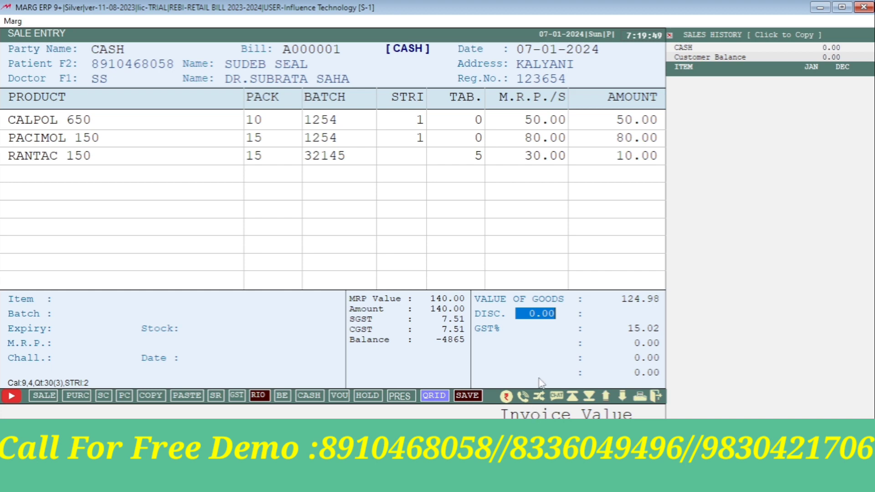
key(Escape)
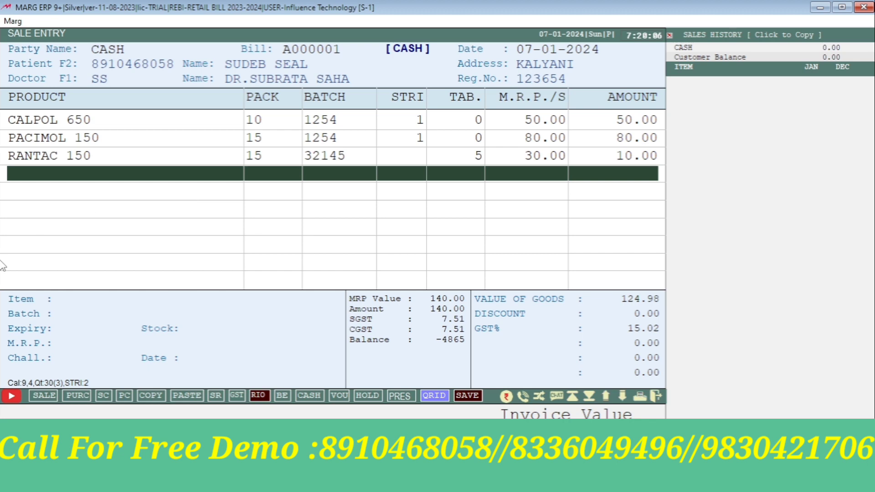
key(Escape)
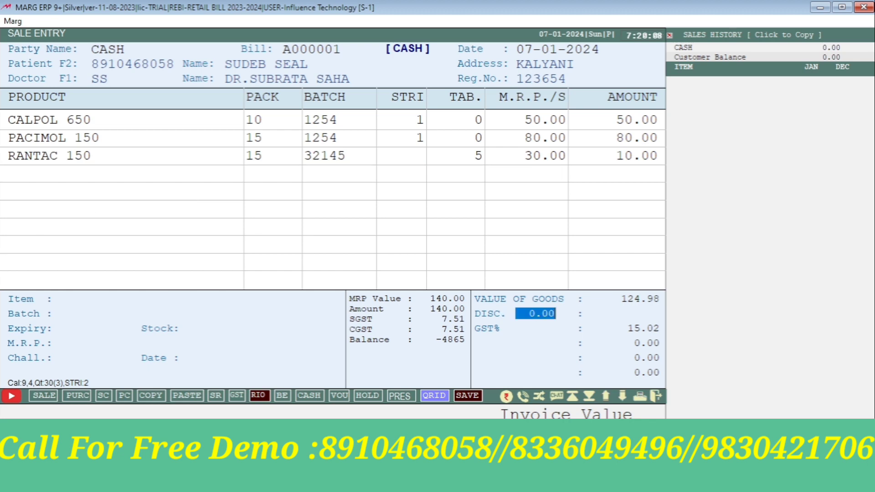
text(15 .)
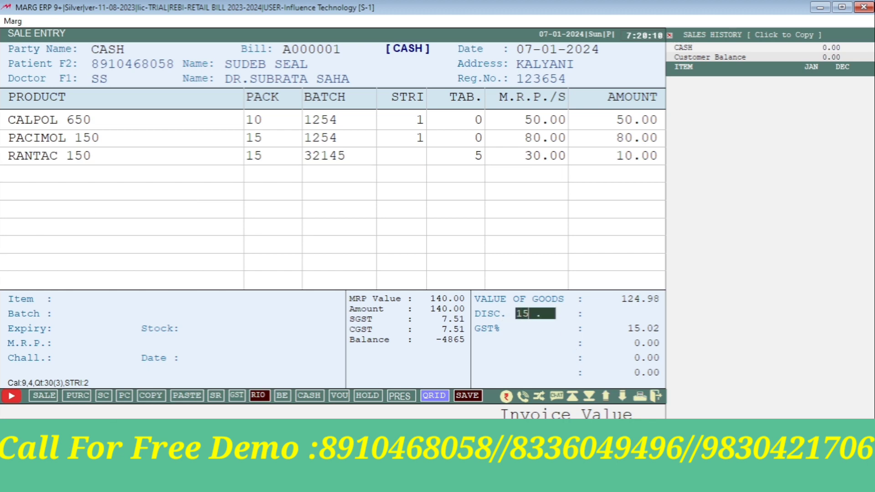
key(Return)
key(Return)
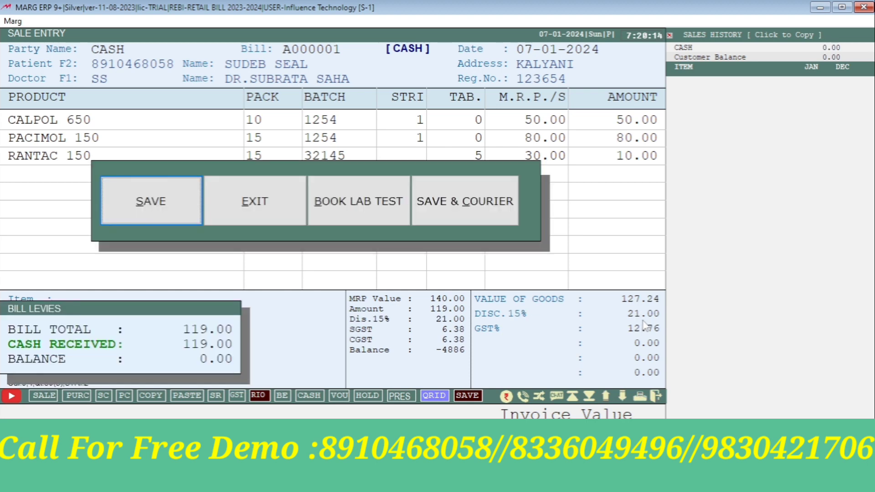
Save bill A000001, preview its GST invoice, and close the preview
key(Return)
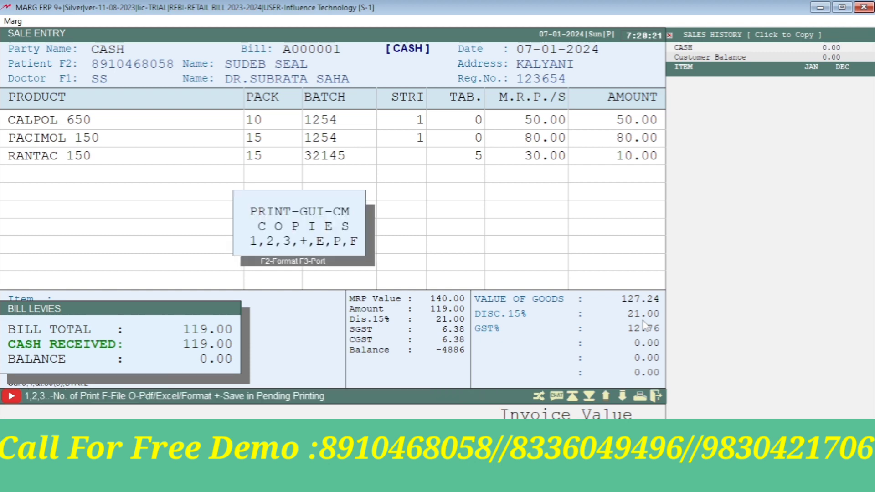
key(1)
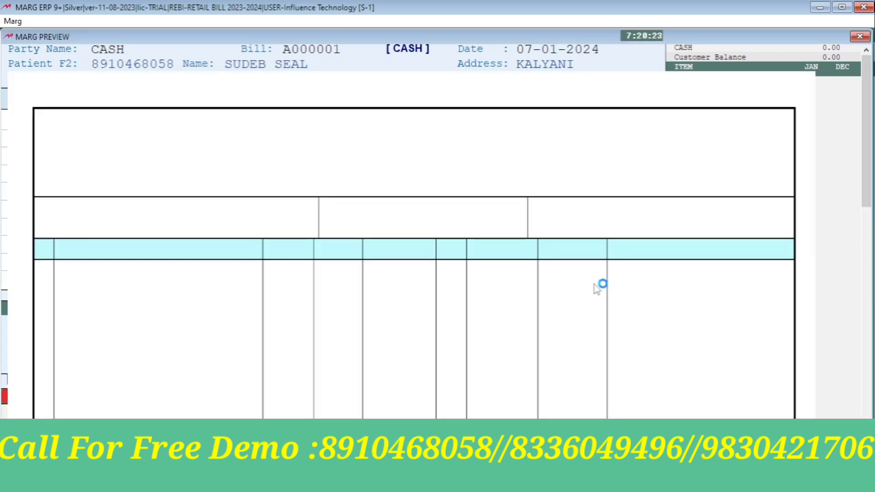
scroll(599, 286, down, 3)
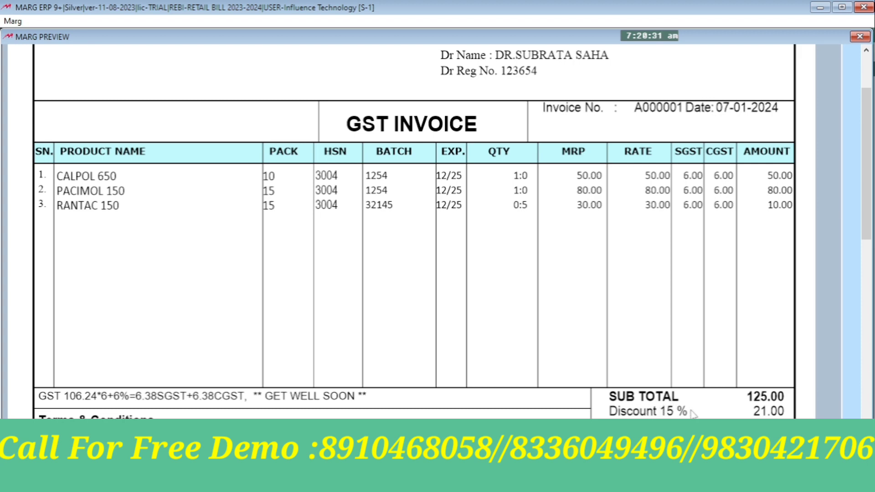
key(Escape)
key(Escape)
key(Escape)
key(Escape)
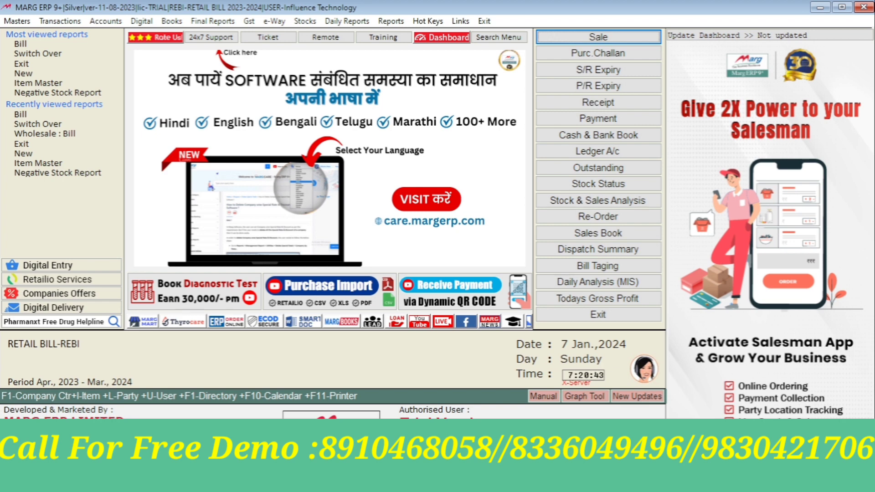
Search the Control Room settings for ITEM DISCOUNT
key(alt+m)
key(Up)
key(Right)
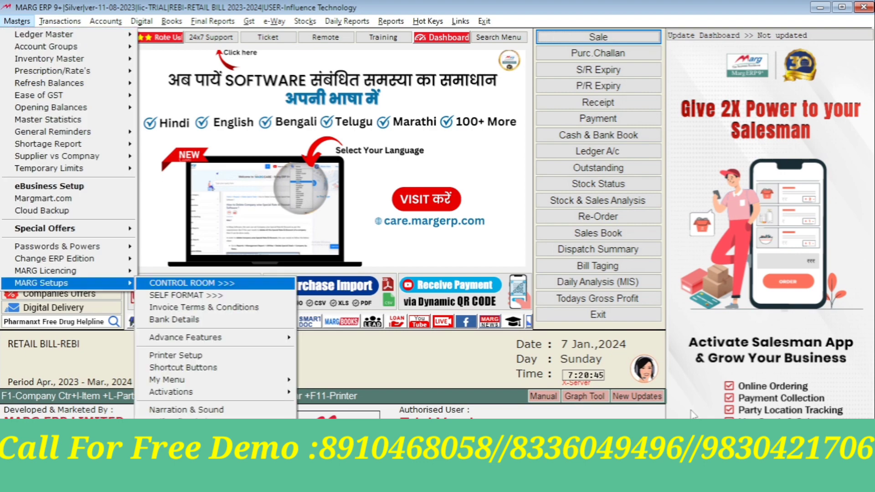
key(Return)
key(Return)
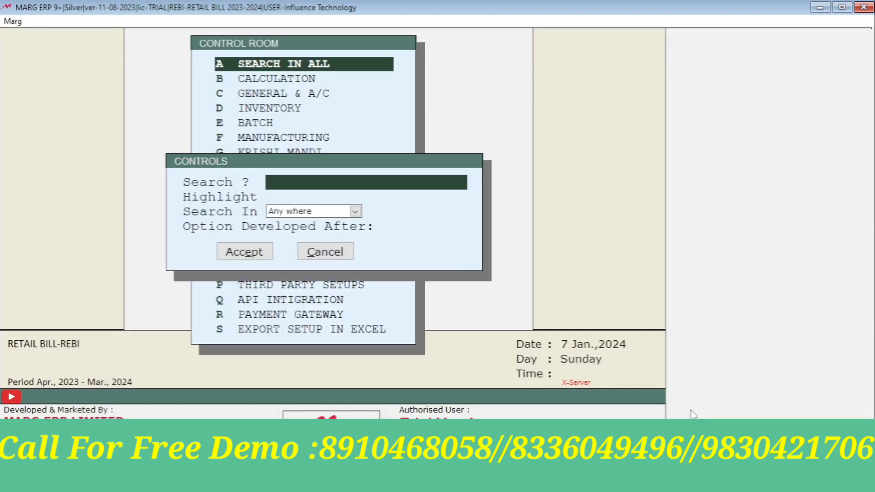
text(D)
key(BackSpace)
text(ITEM DISCOUNT)
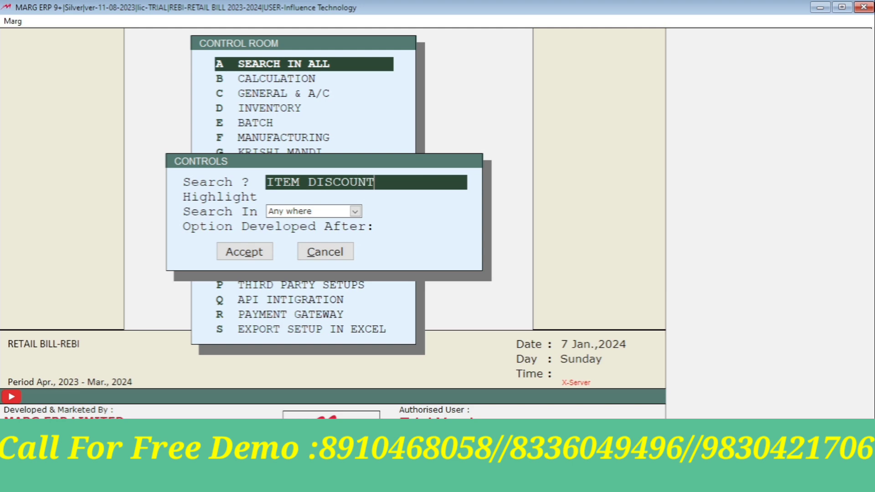
key(Return)
Set Item Discount on Sale to Y, save the change, and go to Sale > Bill
key(Return)
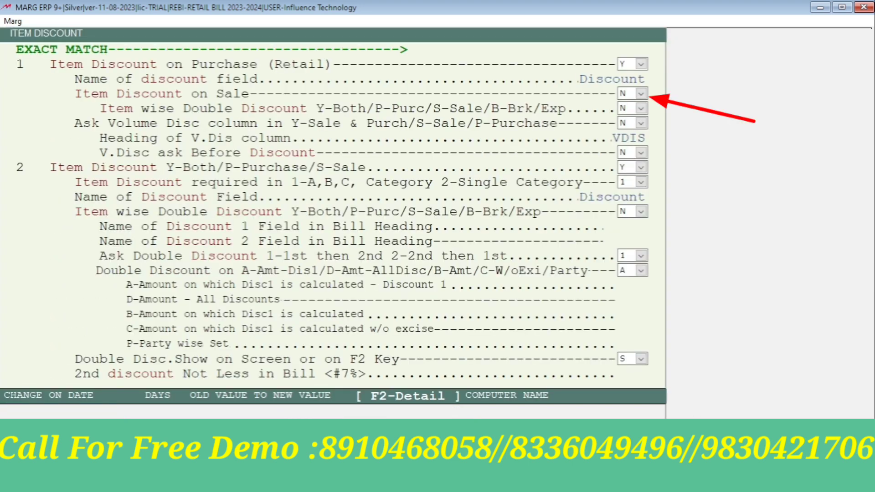
key(Return)
key(y)
key(Return)
key(Escape)
key(Right)
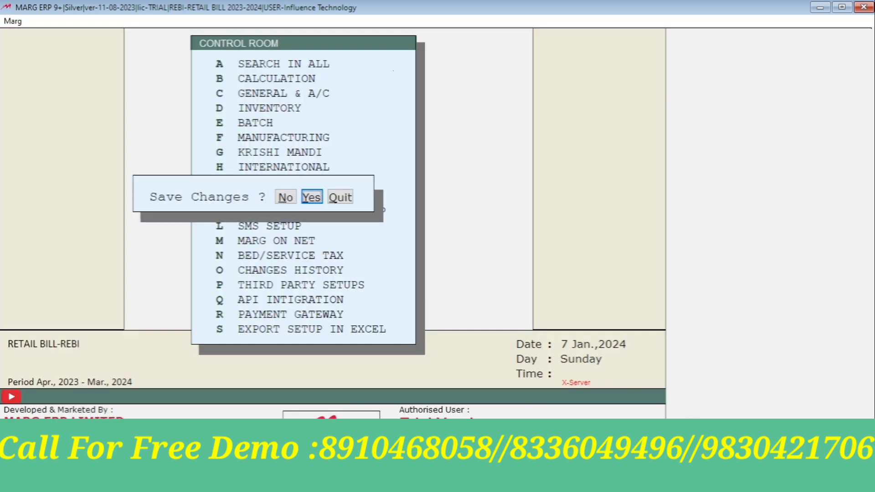
key(Return)
key(alt+t)
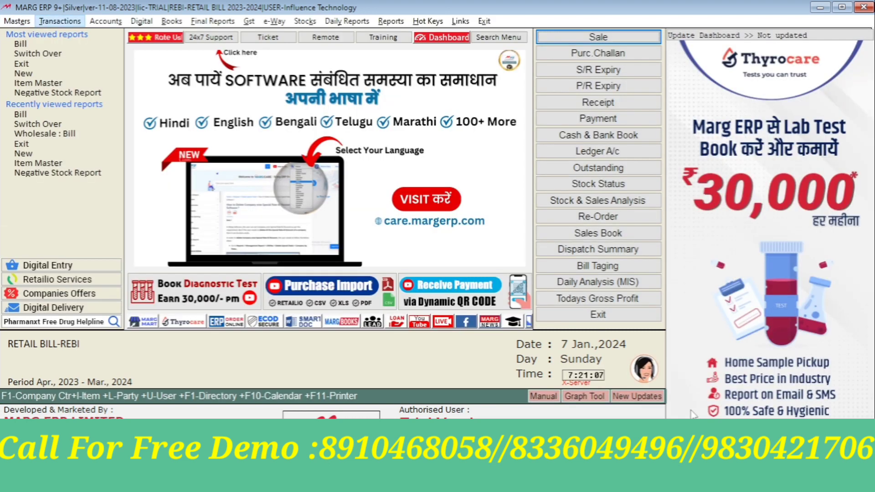
key(Right)
Start bill A000002 as a cash sale, filling patient and doctor details from the patient's mobile number
key(Return)
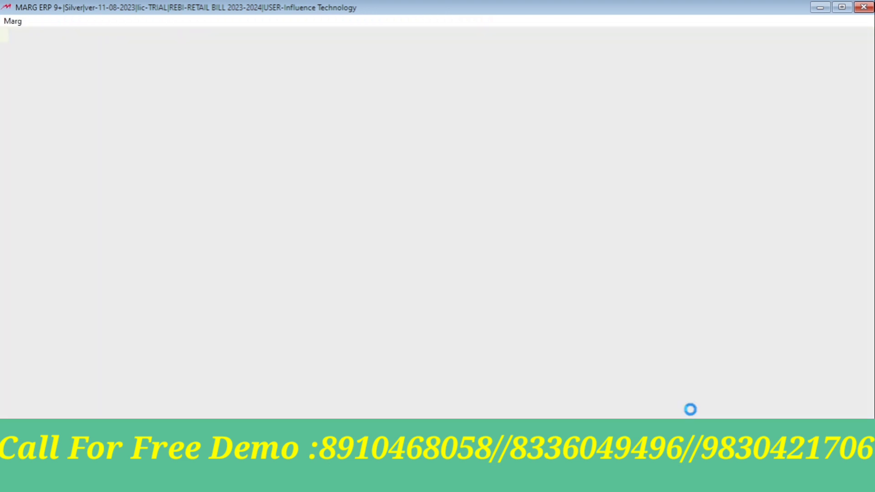
key(Return)
key(Return)
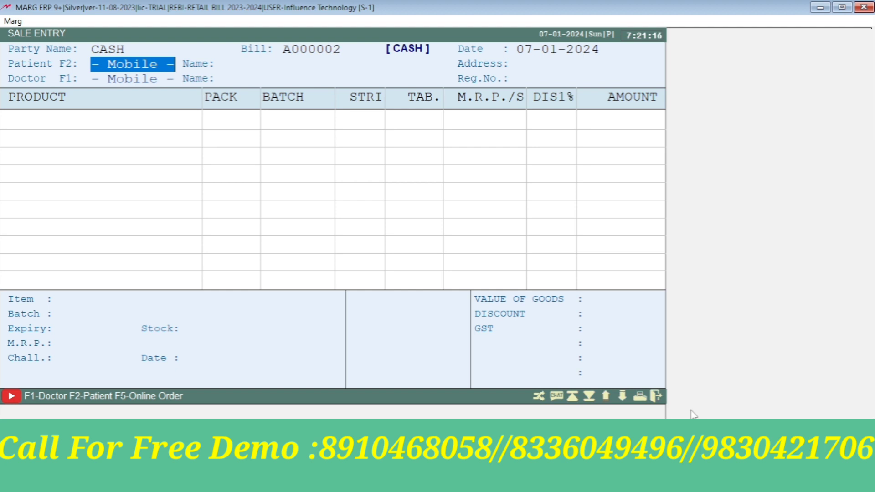
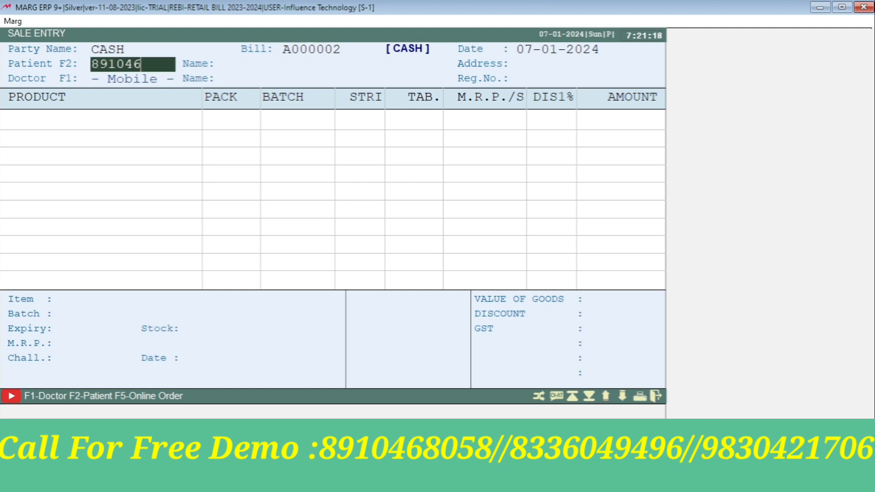
key(Return)
key(Return)
key(Return)
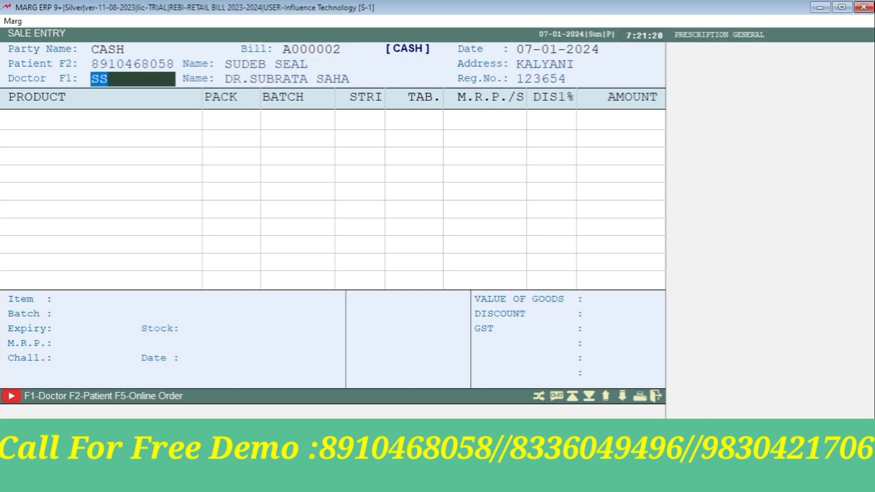
key(Return)
key(Return)
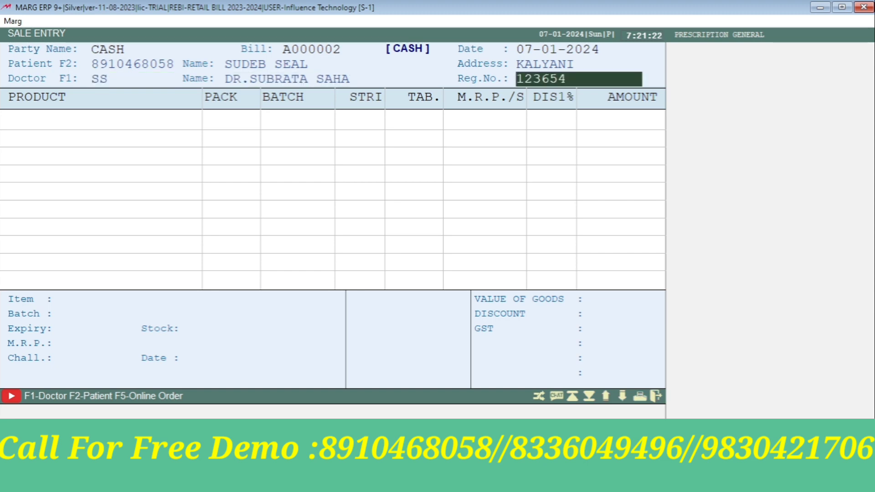
key(Return)
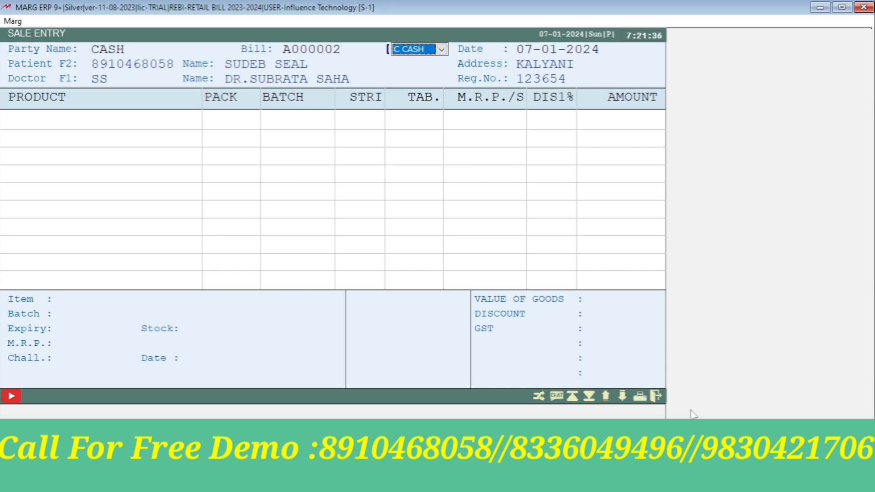
Confirm the cash bill type and add RANTAC 150 with its batch
key(Return)
key(Return)
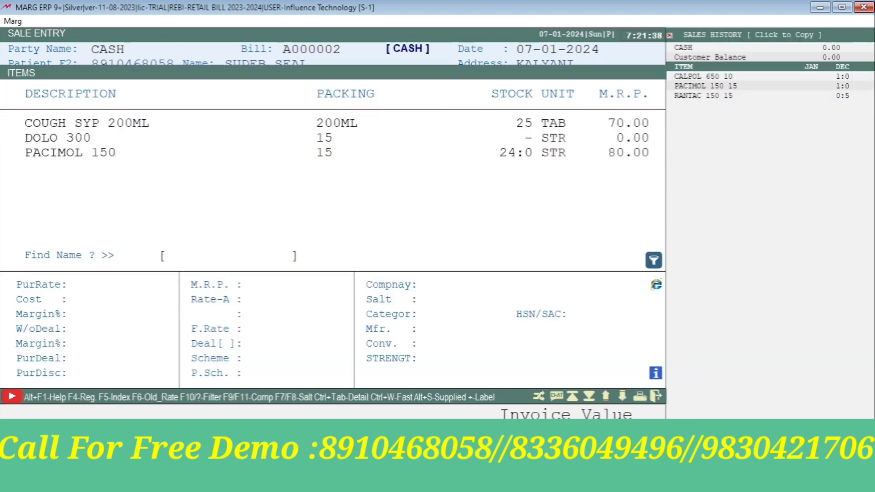
key(Return)
key(Return)
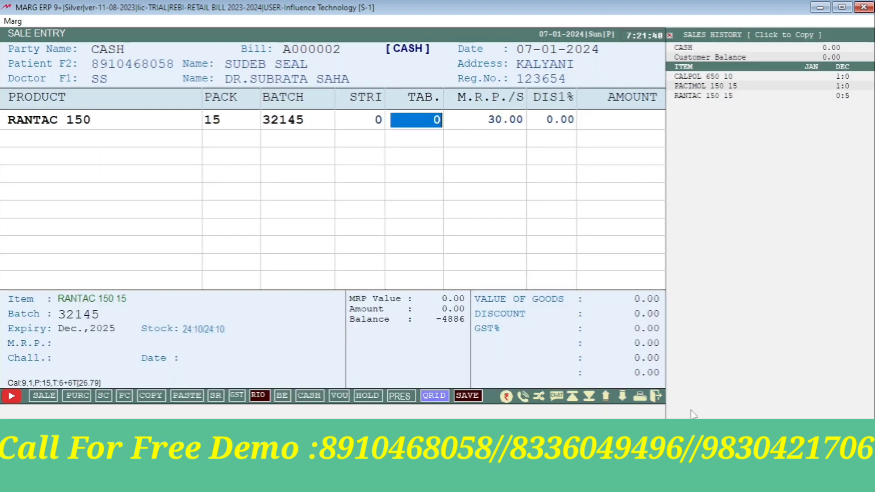
key(Left)
key(Return)
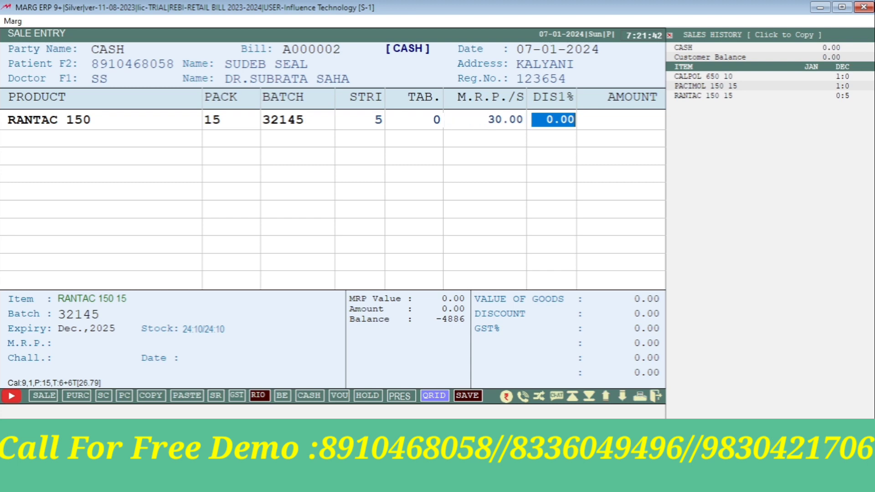
key(Return)
key(Return)
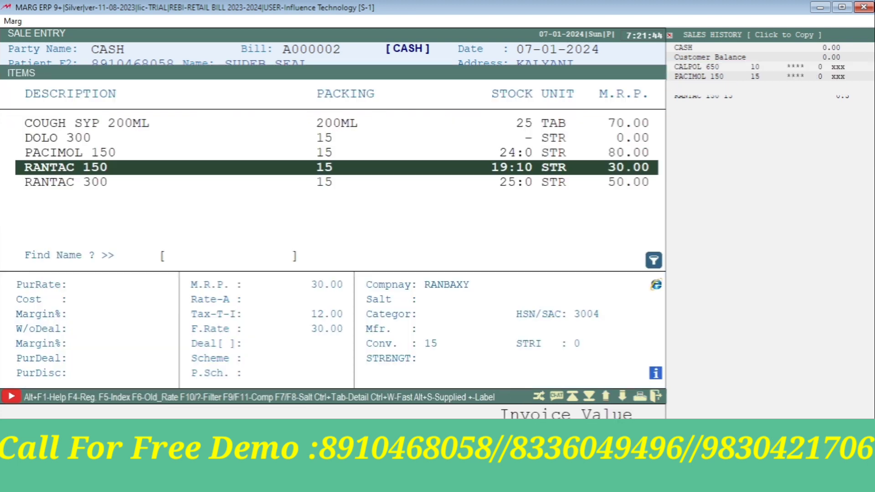
key(Up)
Add 5 strips each of PACIMOL 150 and CALPOL 650 (batch 1254), totalling 800.00, then open Bill Discount Updation
key(Return)
key(Return)
key(Left)
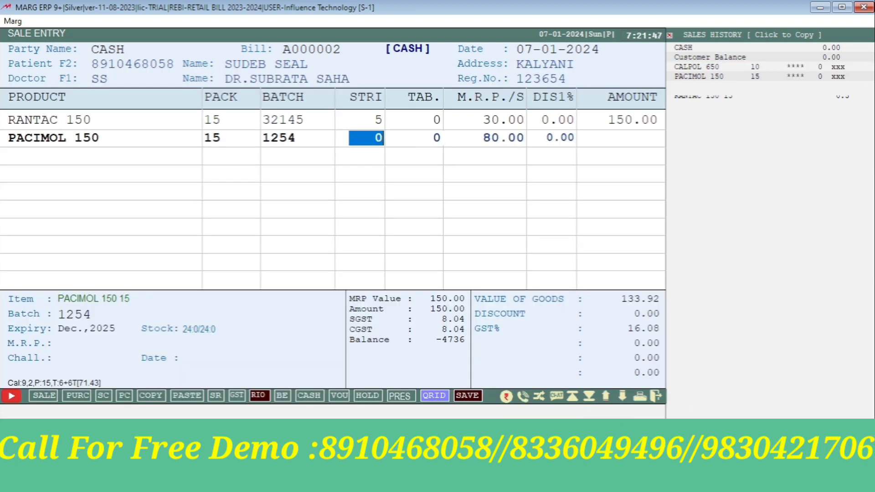
text(5)
key(Return)
key(Return)
key(Return)
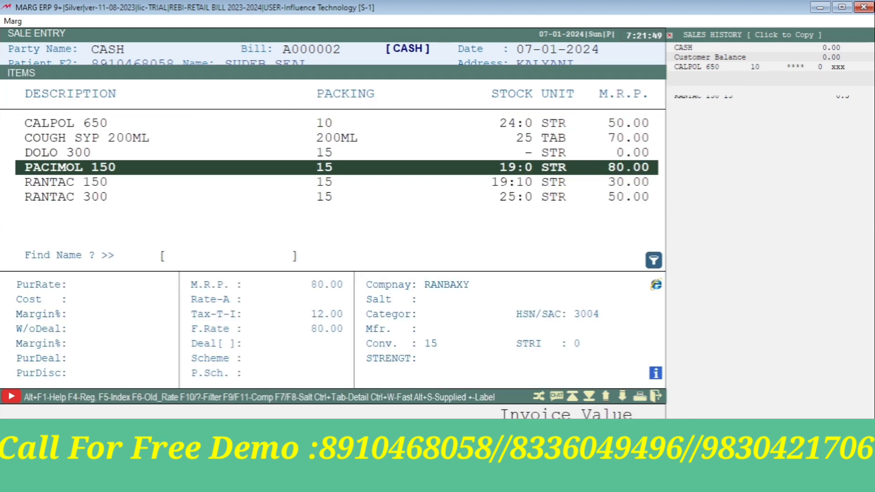
key(Up)
key(Up)
key(Up)
key(Return)
key(Return)
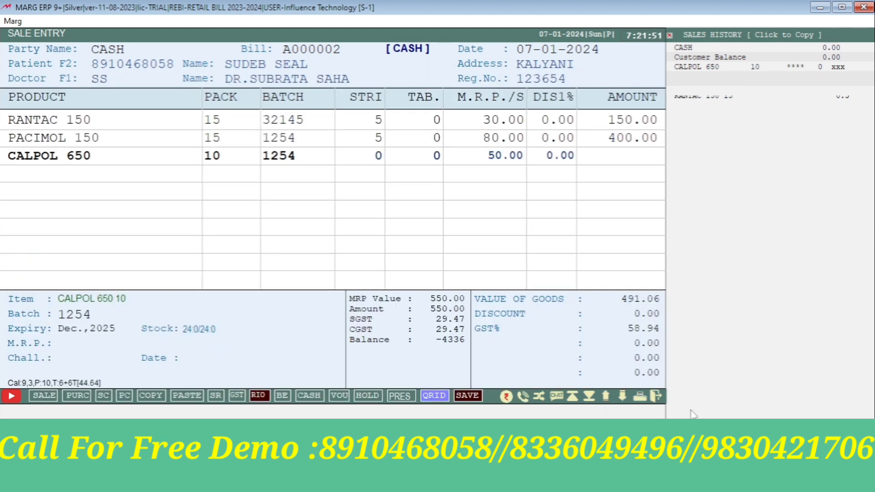
key(Left)
text(5)
key(Return)
key(Return)
key(Return)
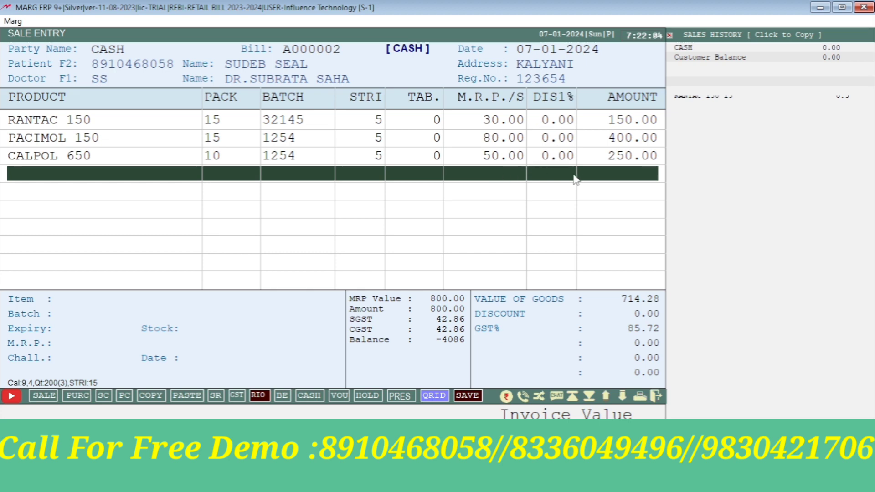
key(F4)
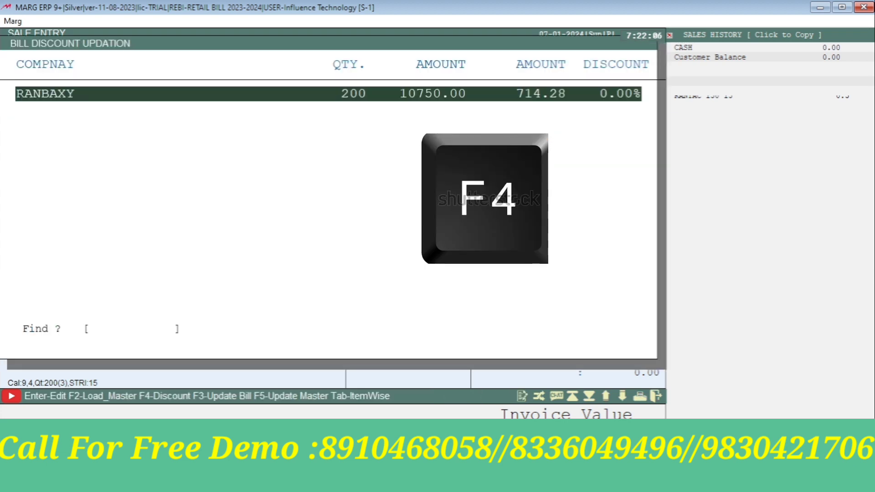
Replace every item's discount with 15% and update the bill to 680.00
key(F4)
key(y)
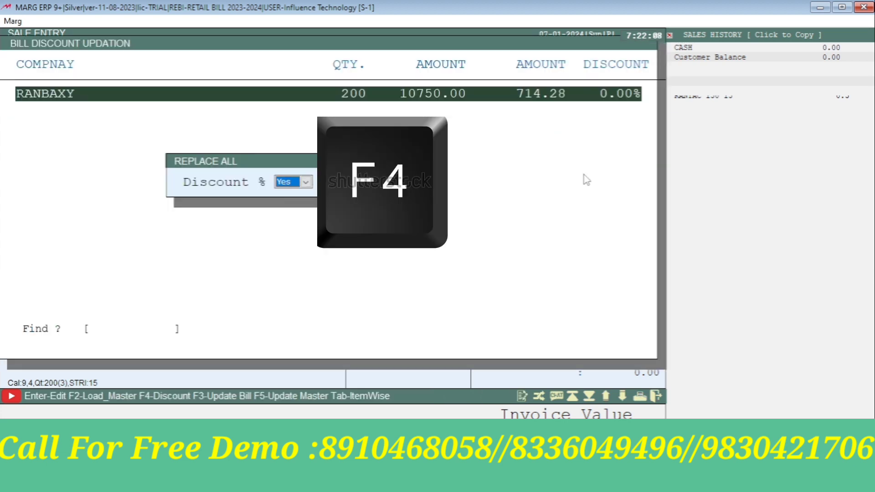
key(Return)
text(15.)
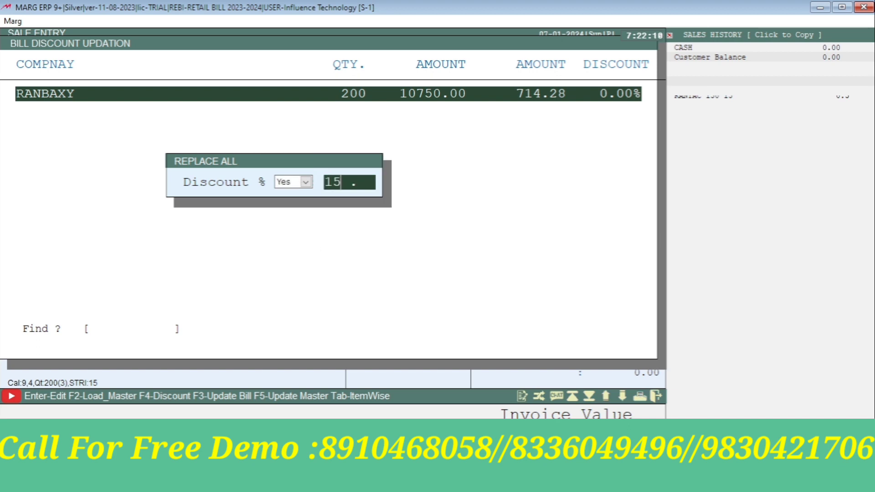
key(Return)
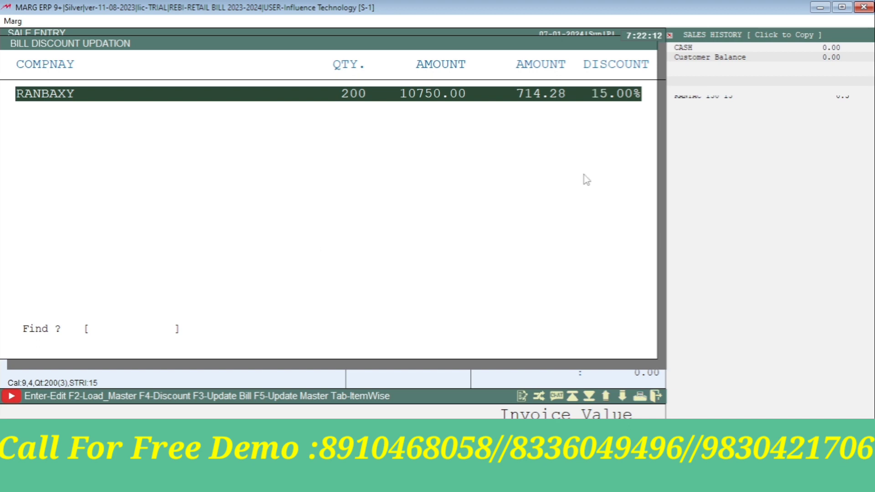
key(F3)
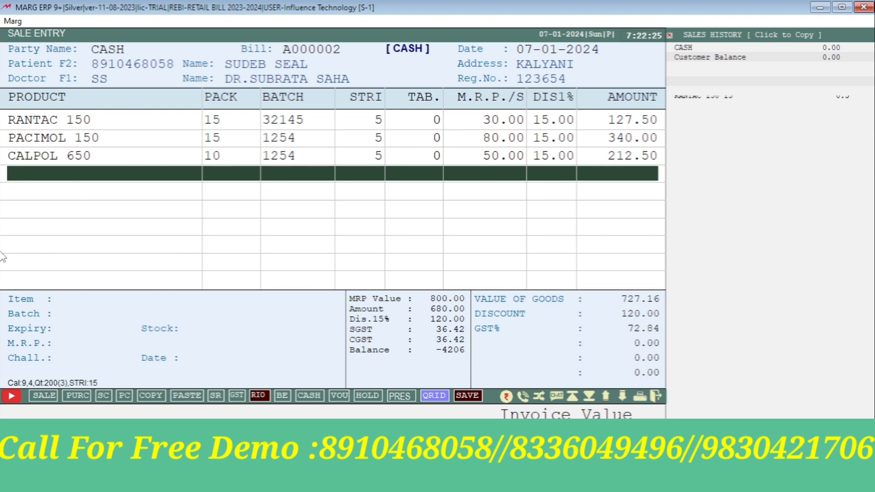
Change the bill type from C CASH to M MULTI and step through the Change dialog
key(Page_Up)
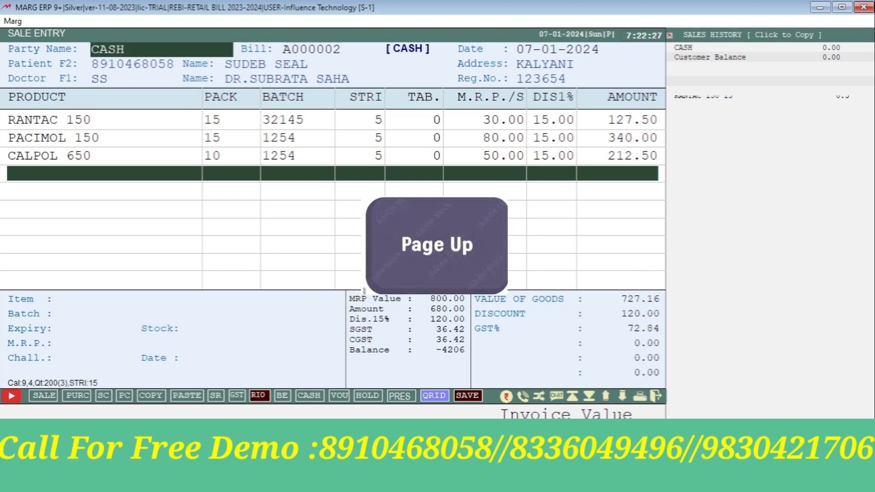
key(Page_Up)
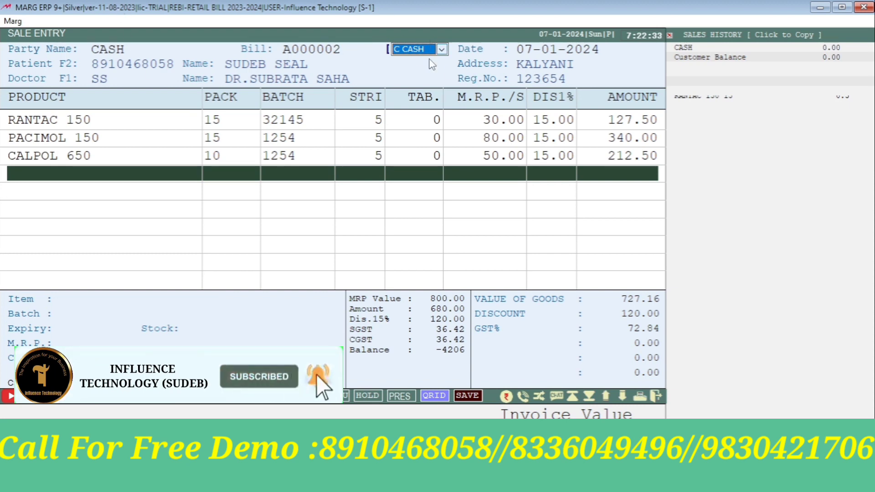
key(m)
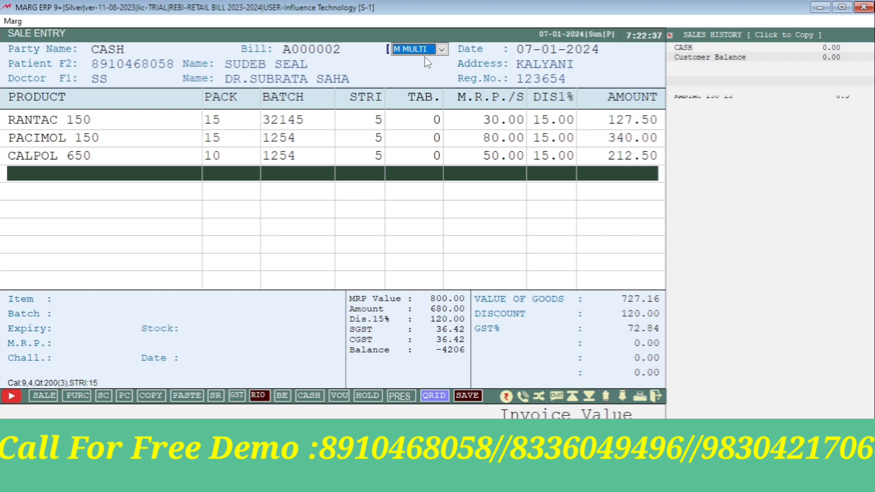
key(Return)
key(Return)
key(Return)
key(Return)
key(Return)
key(Return)
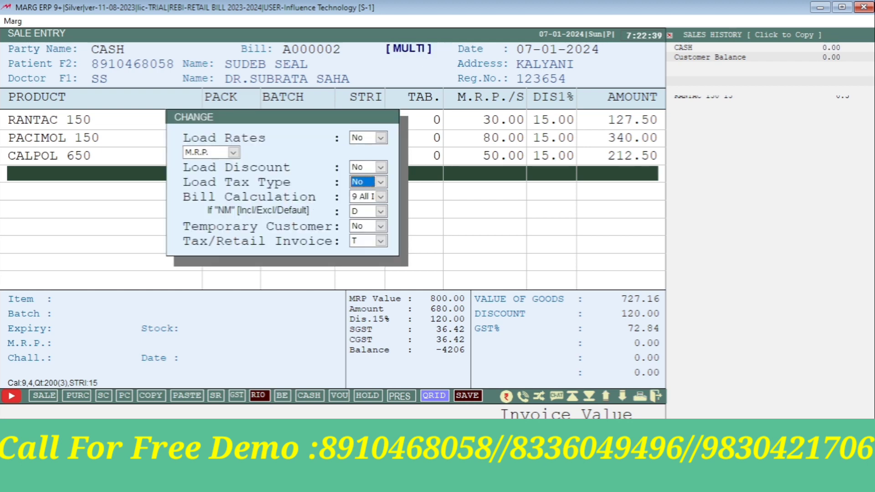
key(Return)
key(Return)
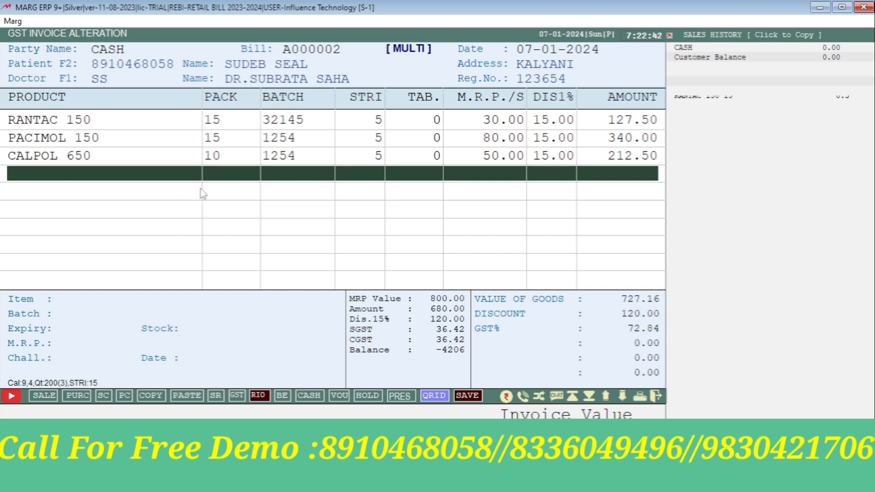
Record 80.00 received in cash
key(Return)
key(Return)
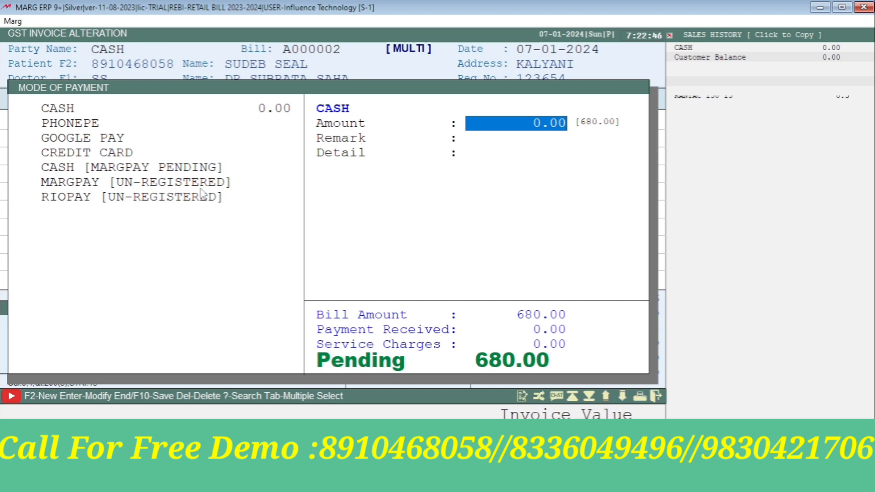
key(Return)
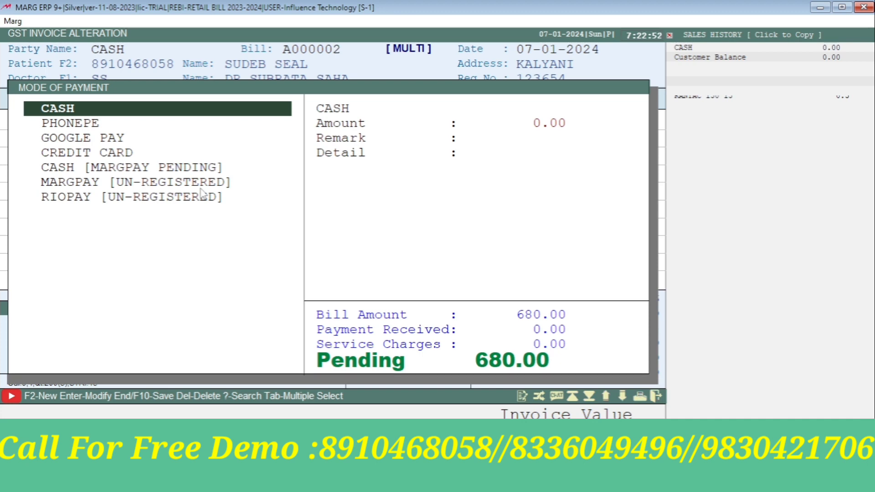
key(Return)
text(80)
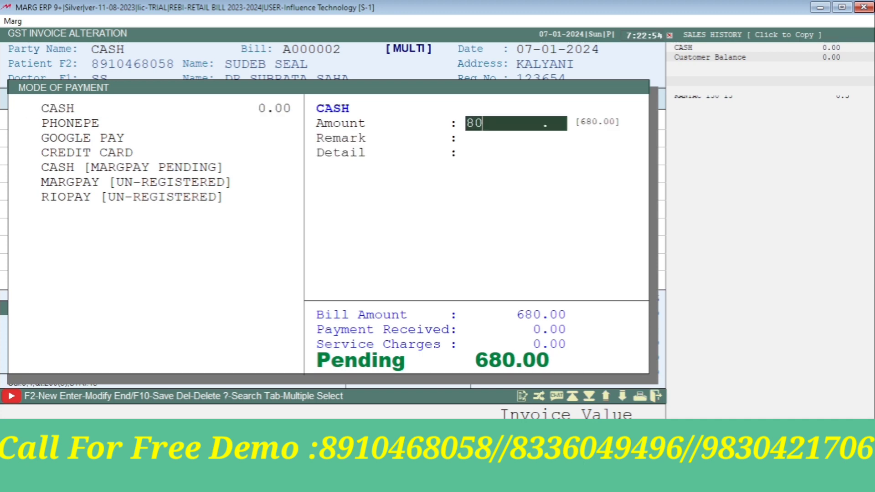
key(Return)
key(Return)
key(Return)
Enter 300 as the PhonePe payment amount
key(Down)
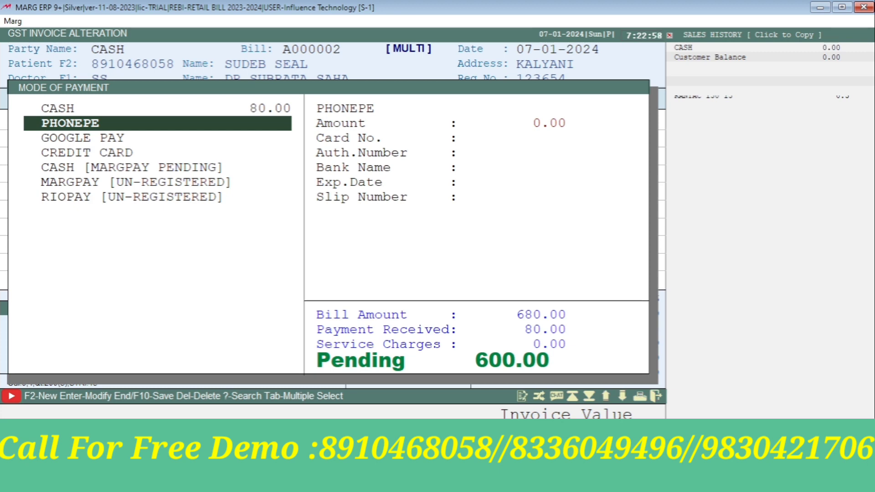
key(Return)
text(300)
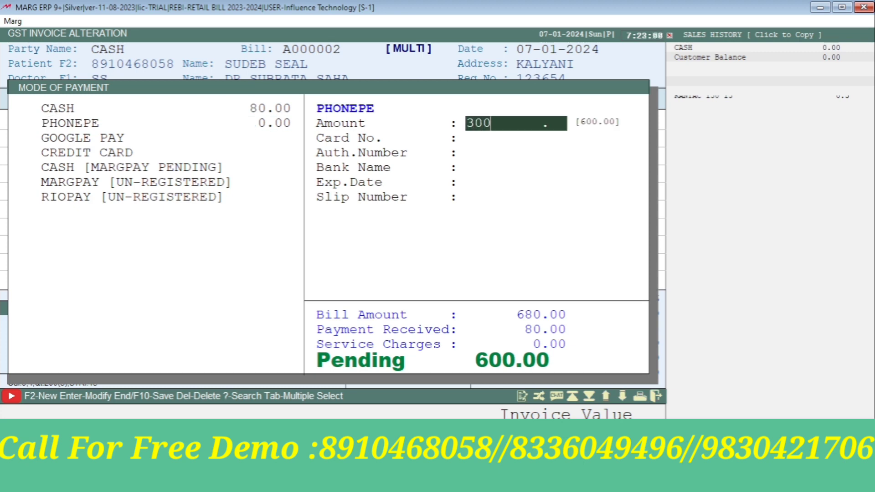
key(Return)
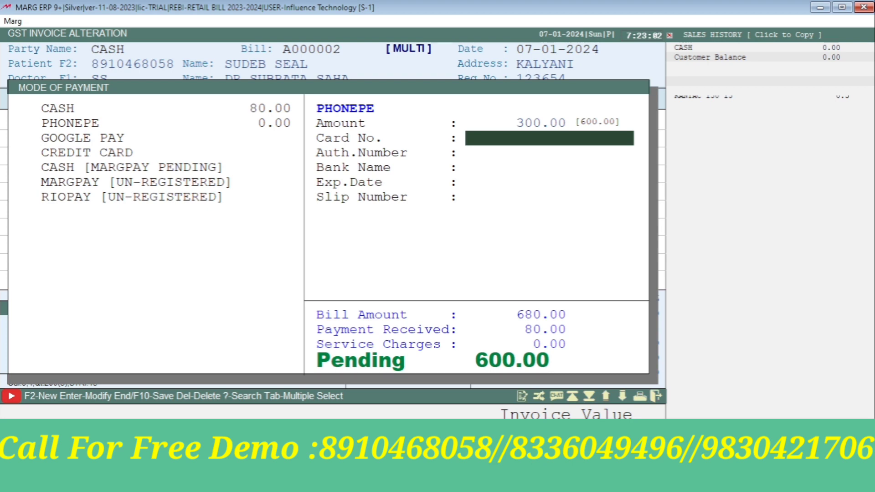
key(Return)
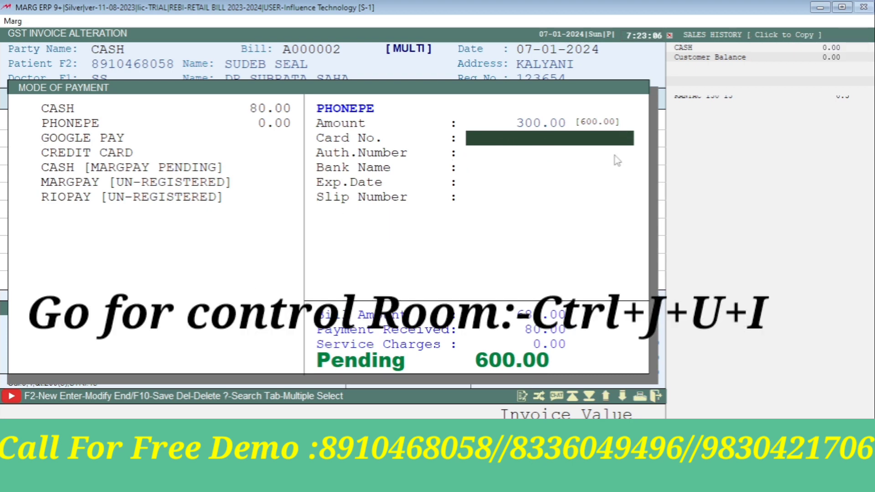
Set 'Credit Card Number Must in Card Payment' to N in Control Room and save it
key(ctrl+j)
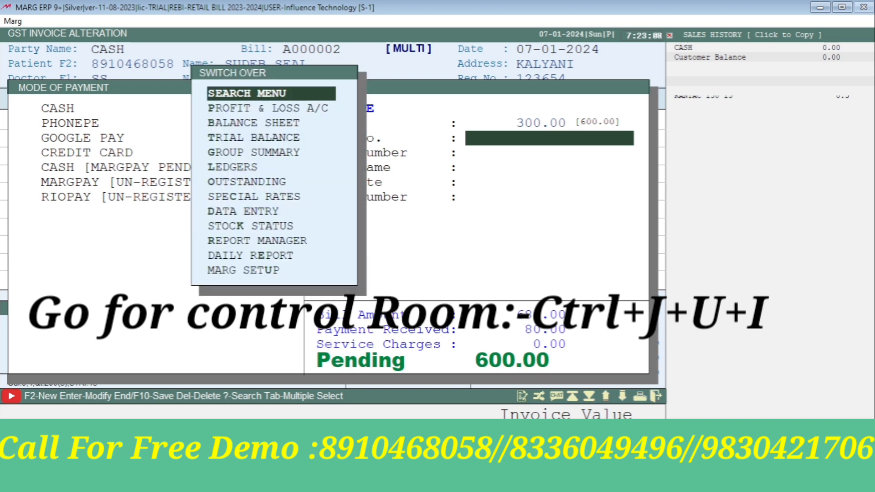
key(u)
text(i)
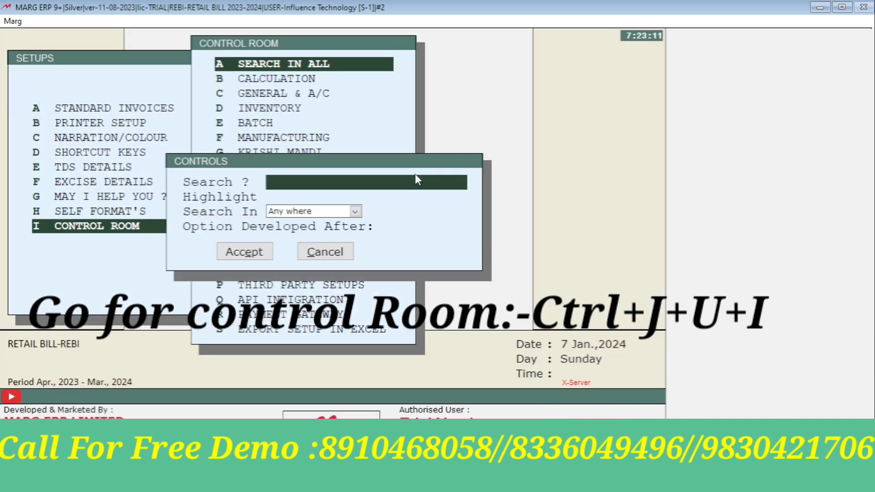
text(CREDIT CA)
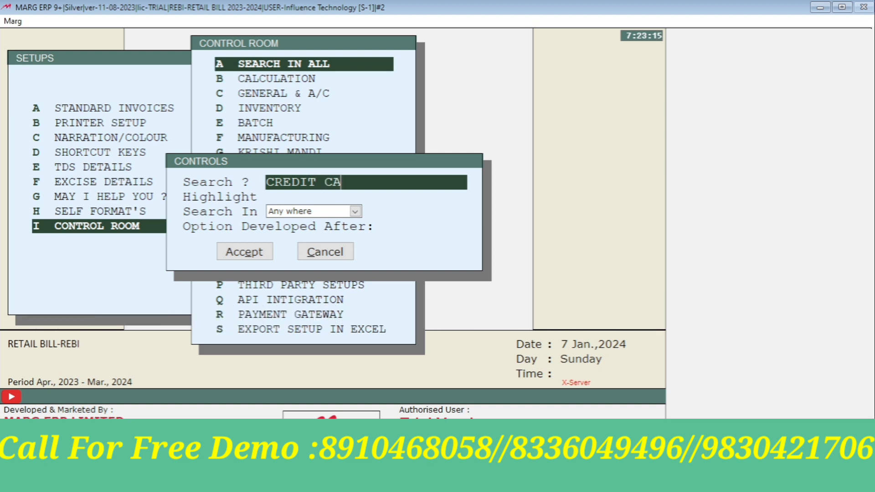
text(RD)
key(Return)
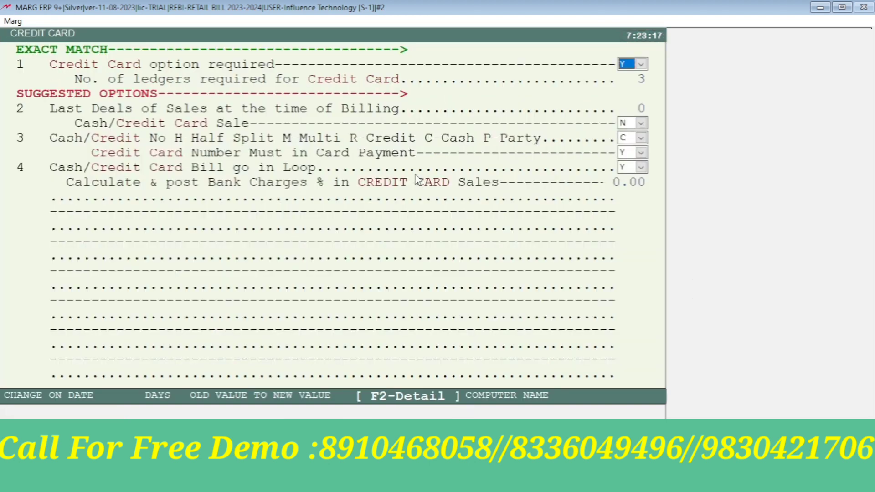
key(Return)
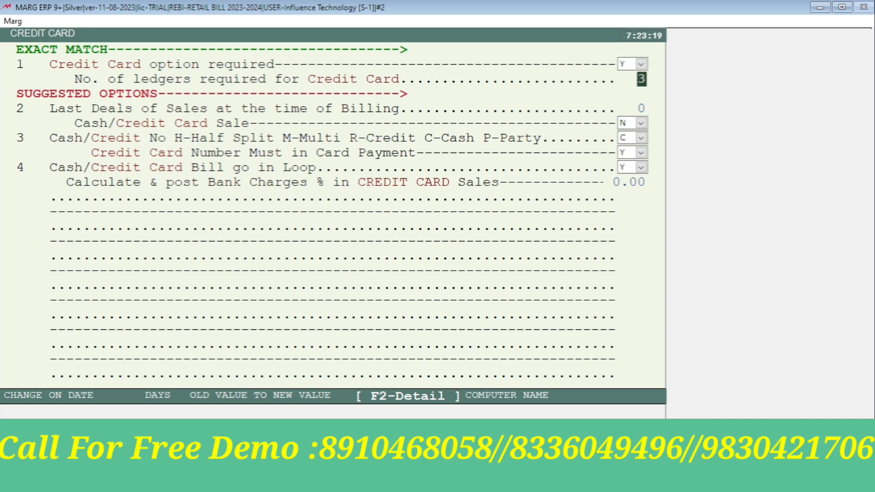
key(Return)
key(Return)
key(Return)
key(Return)
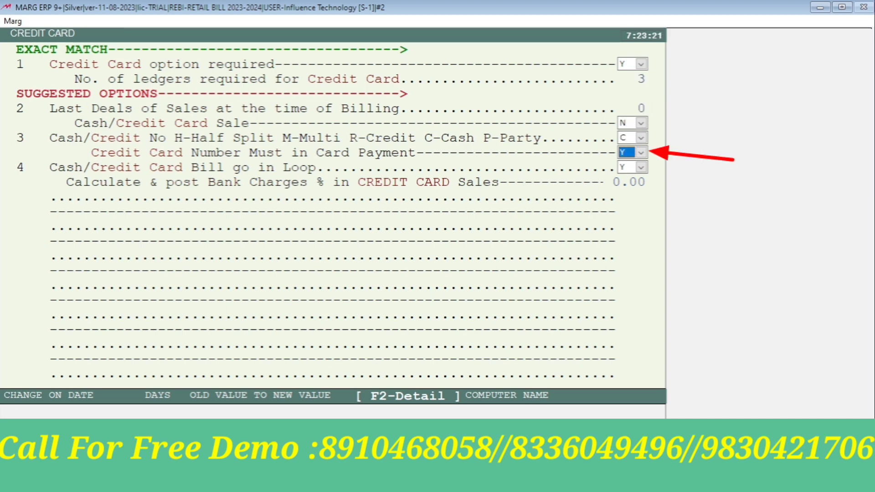
key(n)
key(Return)
key(Return)
key(Escape)
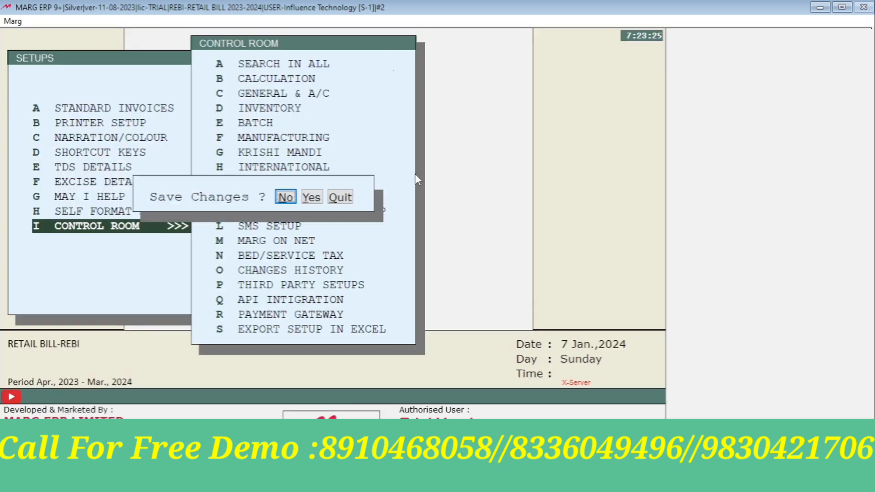
key(Right)
Confirm the saved setting and enter 300 for PhonePe
key(Return)
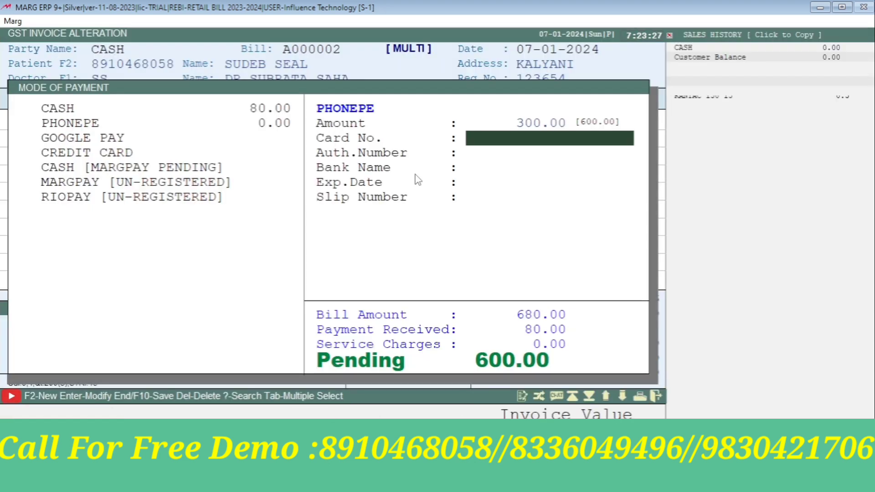
key(Escape)
key(Return)
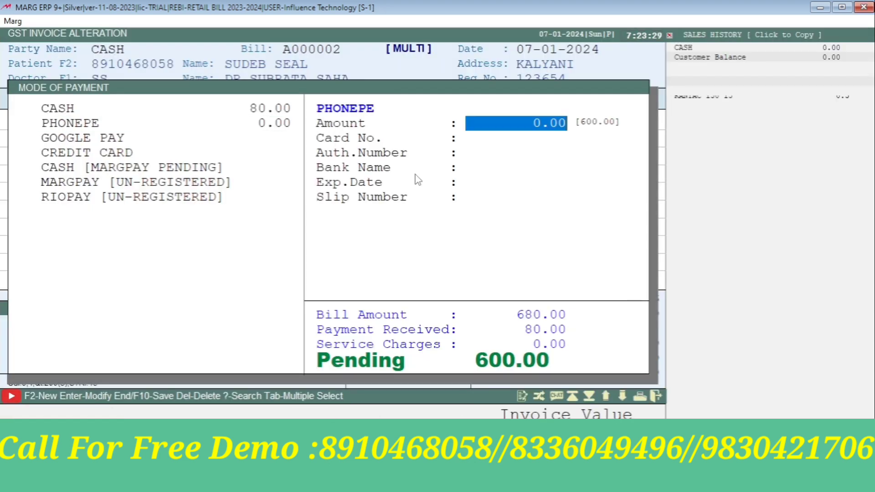
text(300)
key(Return)
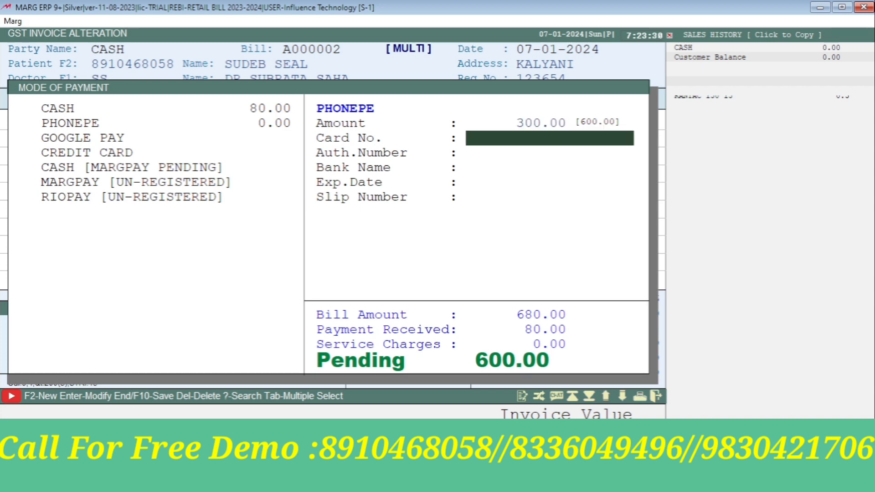
key(Return)
key(Return)
key(Return)
key(Return)
key(Return)
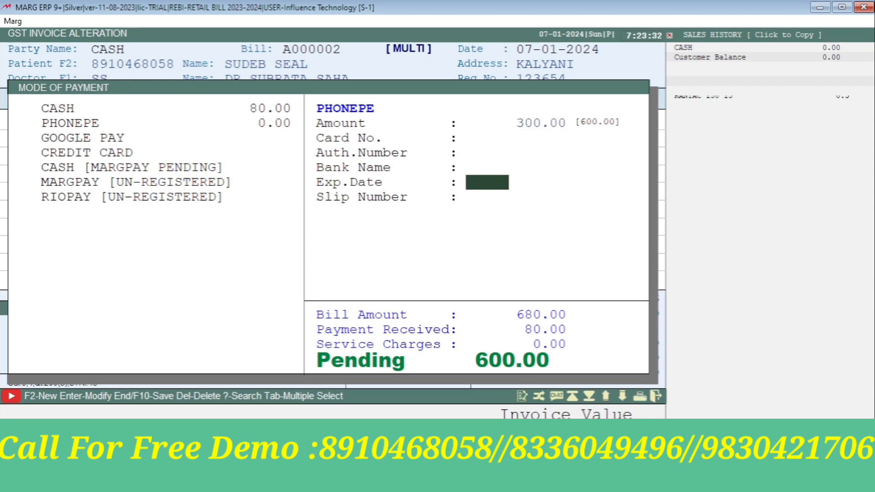
Enter 300 for Google Pay, leaving 0.00 pending
key(Down)
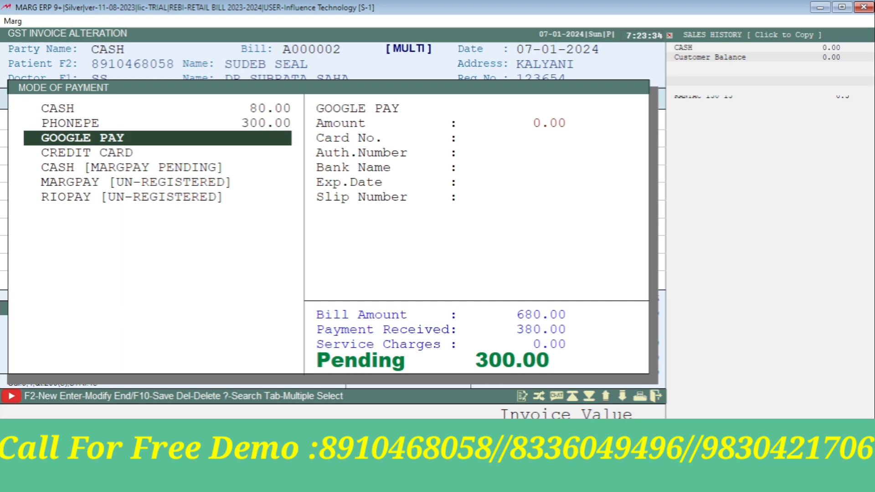
key(Return)
text(300 .)
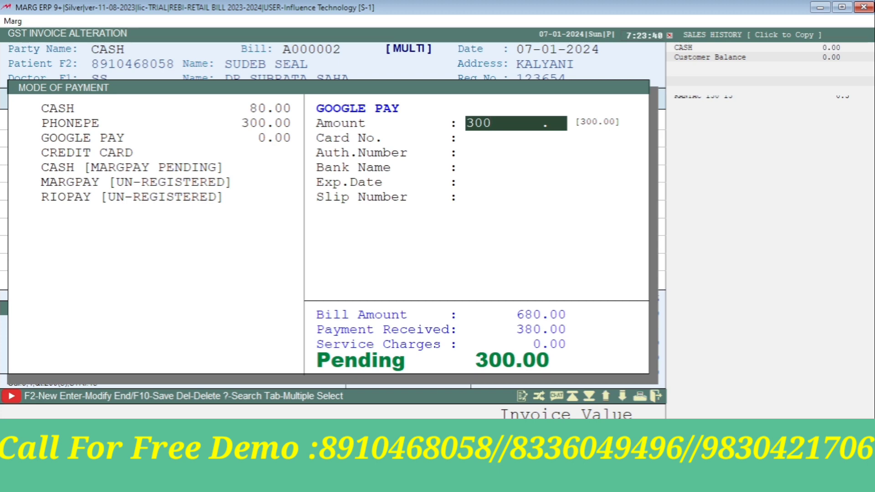
key(Return)
key(Return)
key(Return)
key(Return)
key(Return)
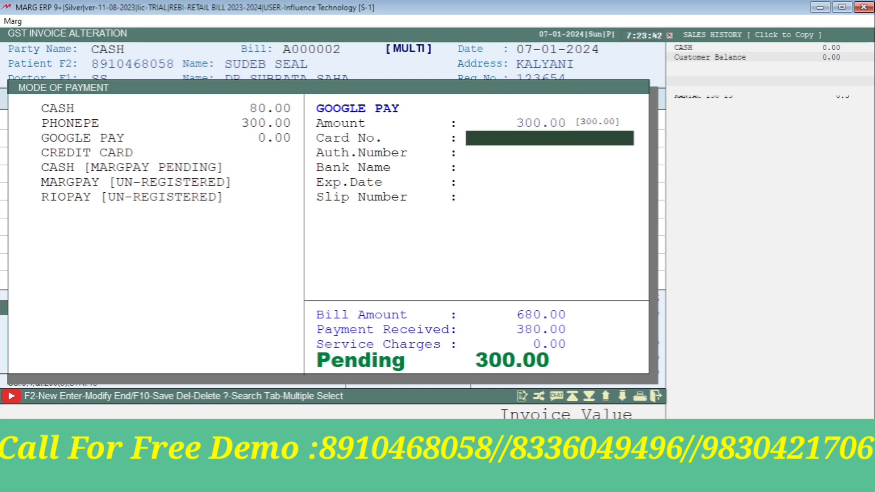
key(Return)
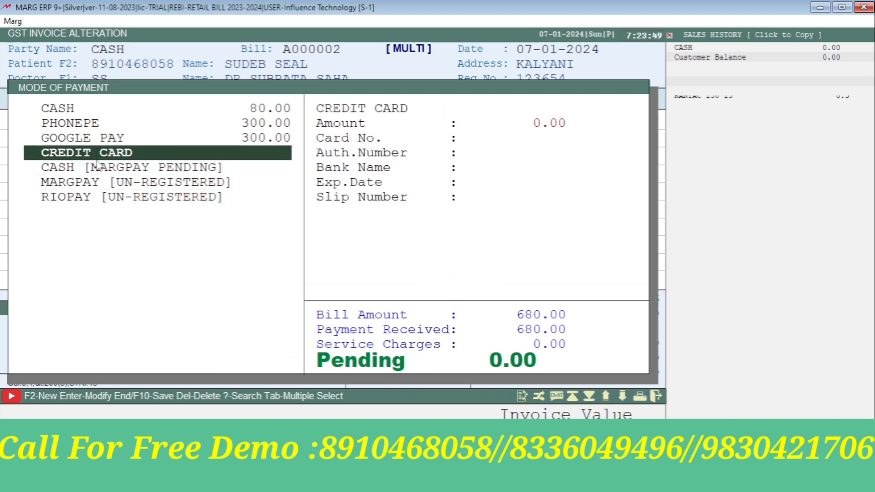
key(Up)
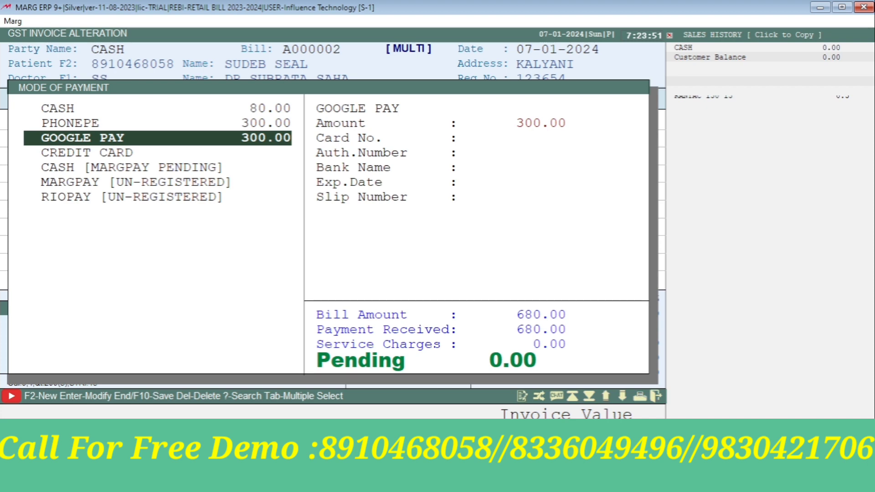
Save bill A000002 and preview its GST invoice
key(End)
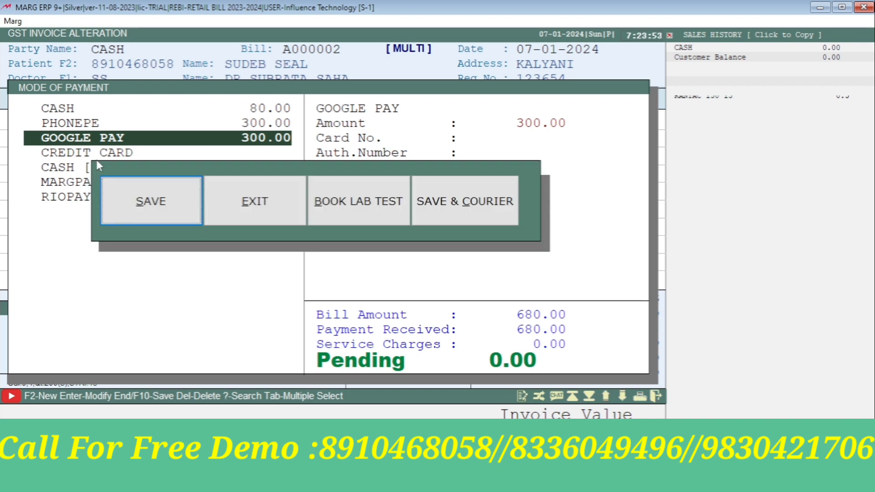
key(Return)
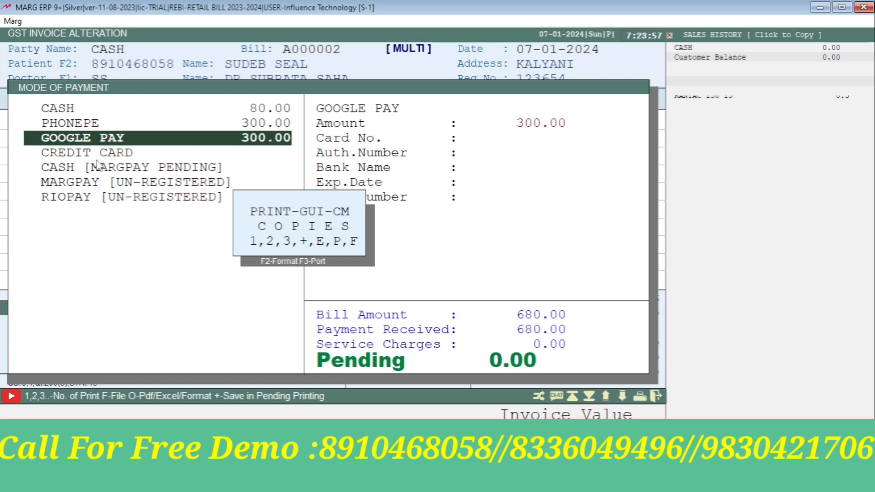
key(f)
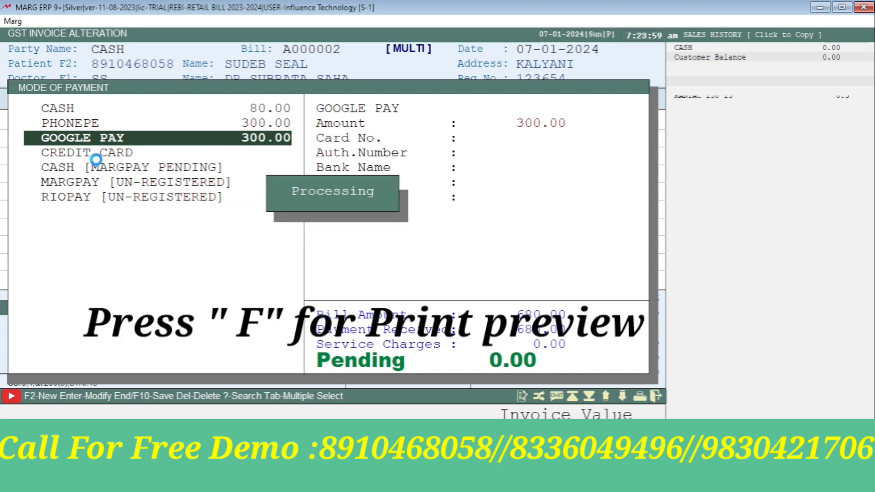
Scroll the invoice to check the 15% discount and 680.00 grand total, then close the preview
scroll(428, 101, down, 5)
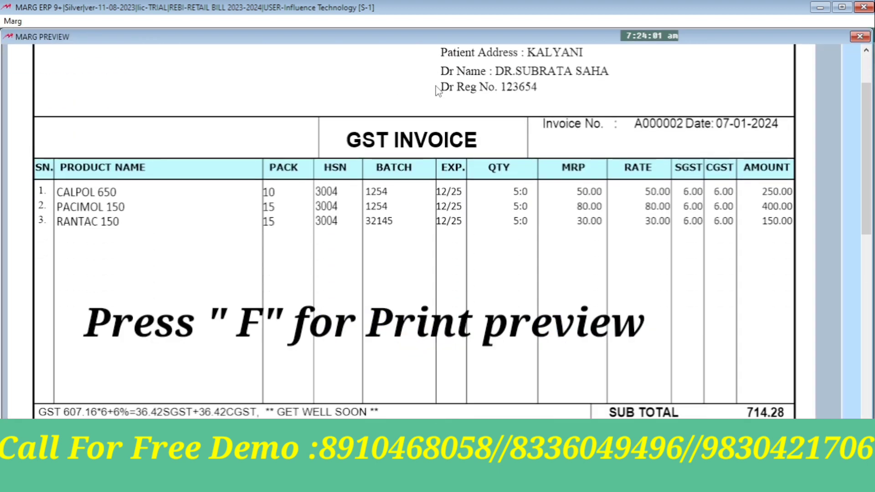
scroll(437, 90, down, 1)
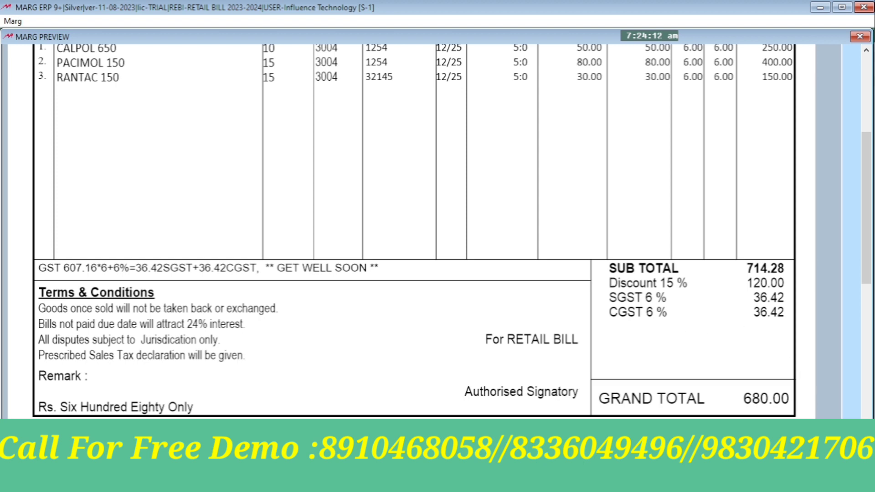
scroll(433, 372, up, 5)
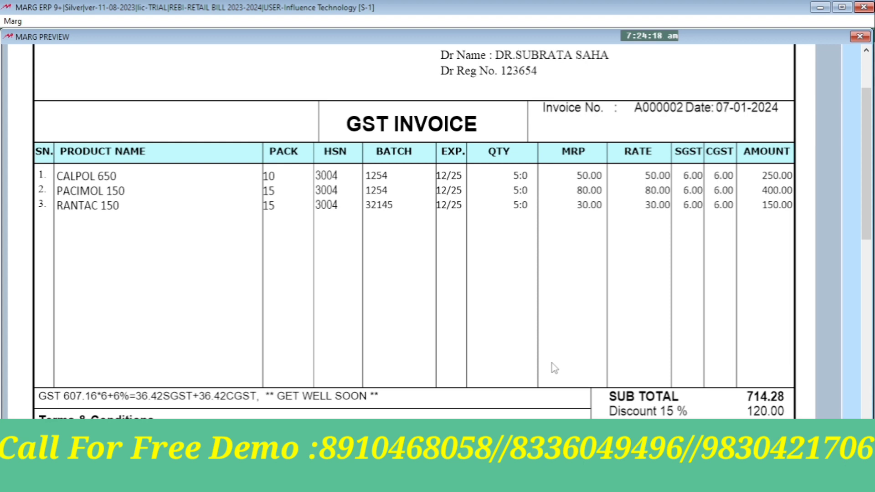
scroll(554, 369, down, 1)
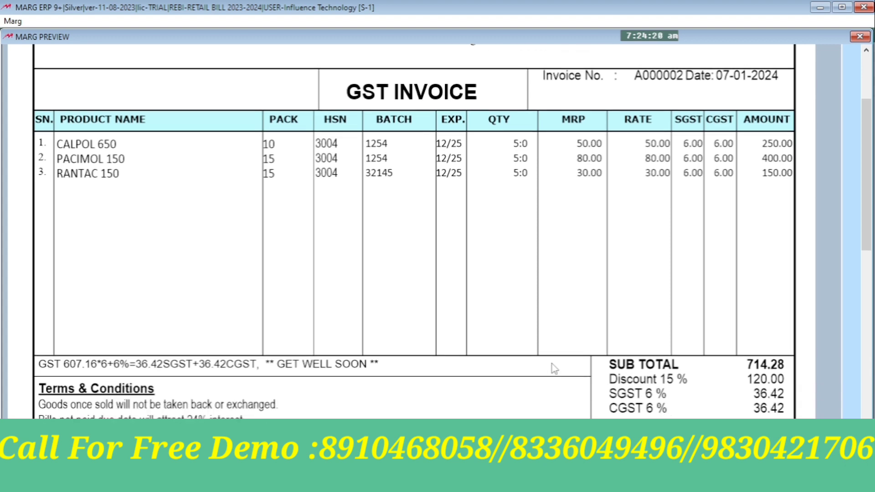
scroll(554, 368, down, 1)
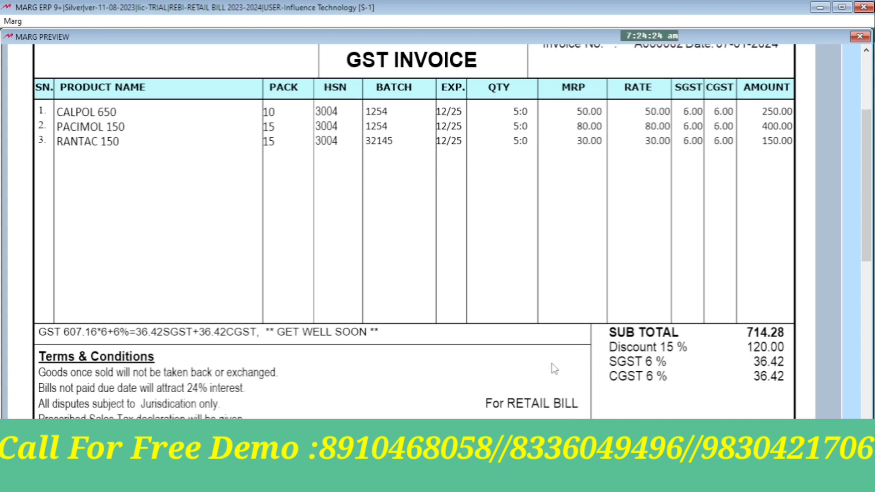
scroll(549, 380, down, 1)
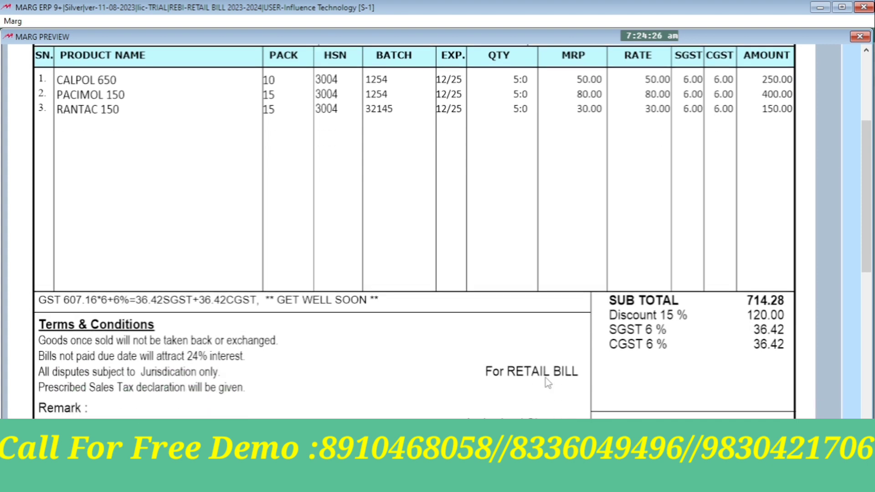
scroll(549, 379, down, 1)
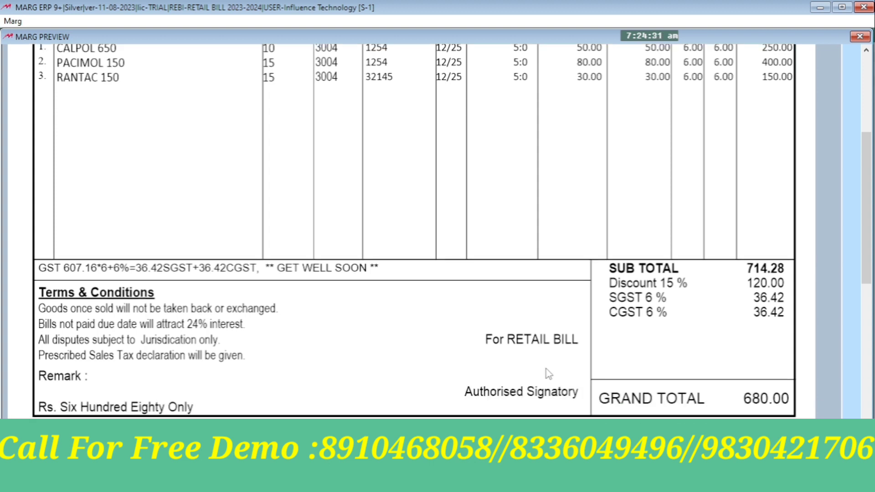
scroll(548, 373, up, 6)
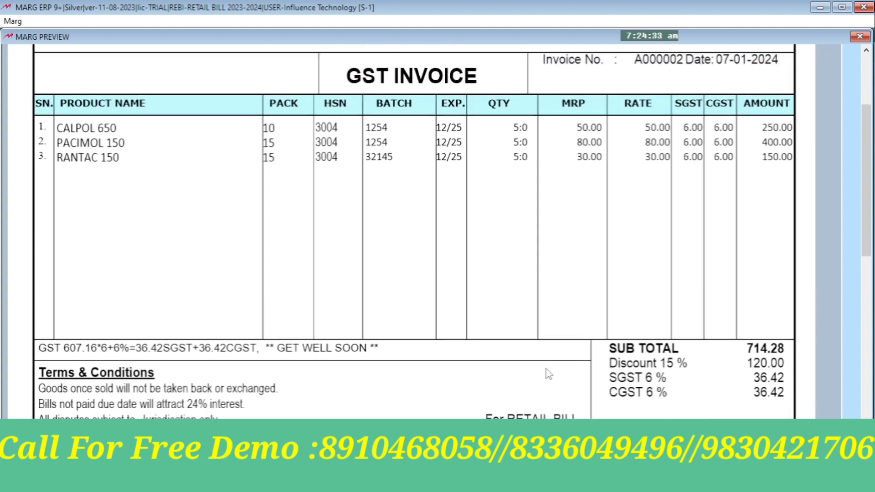
scroll(565, 291, down, 3)
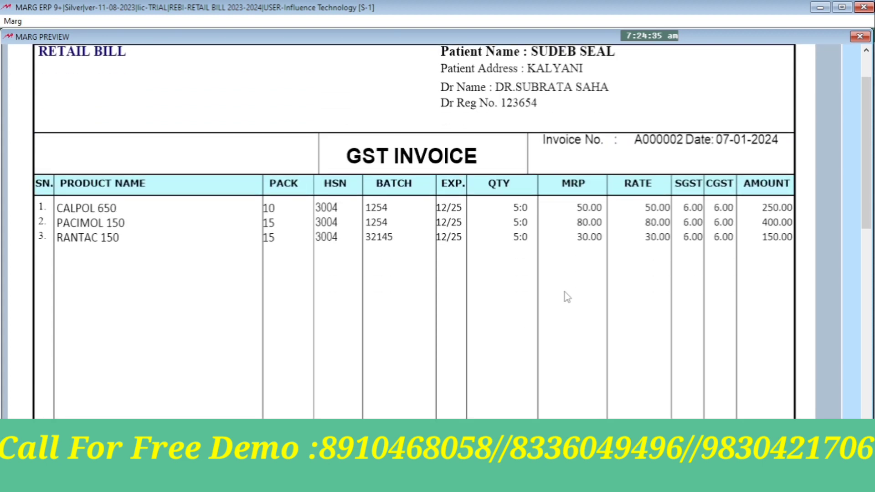
key(Escape)
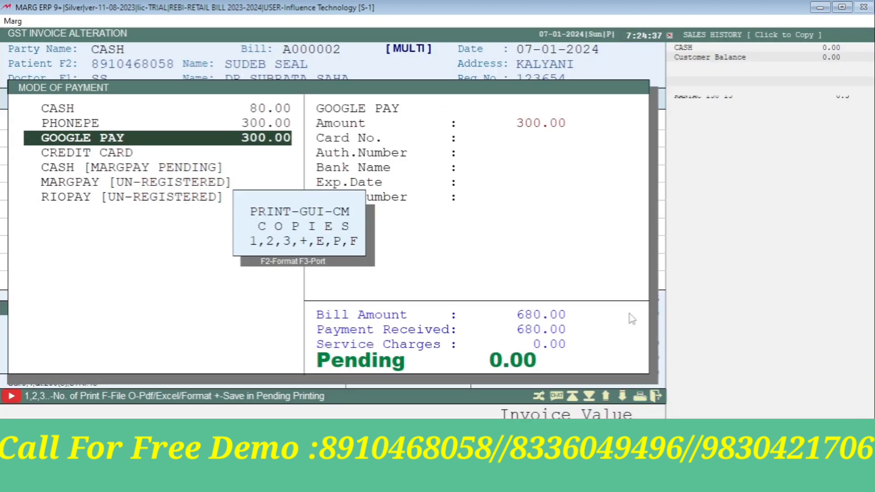